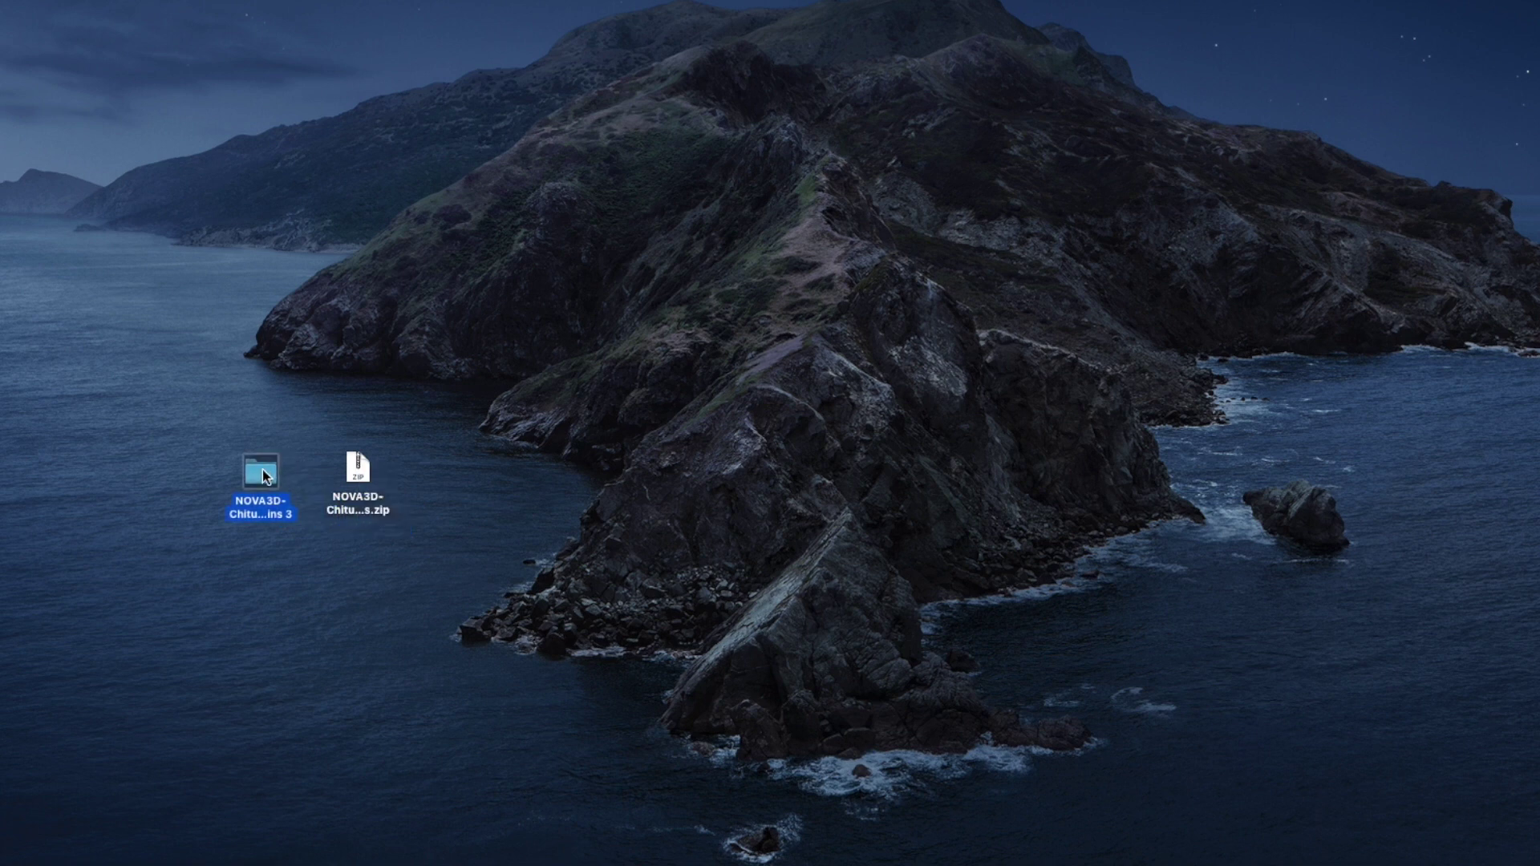
# Open the NOVA3D-ChituBox Plugins 3 folder and expand Slicing Parameters to see its files.
pyautogui.doubleClick(262, 469)
pyautogui.moveTo(472, 55); pyautogui.dragTo(595, 45)
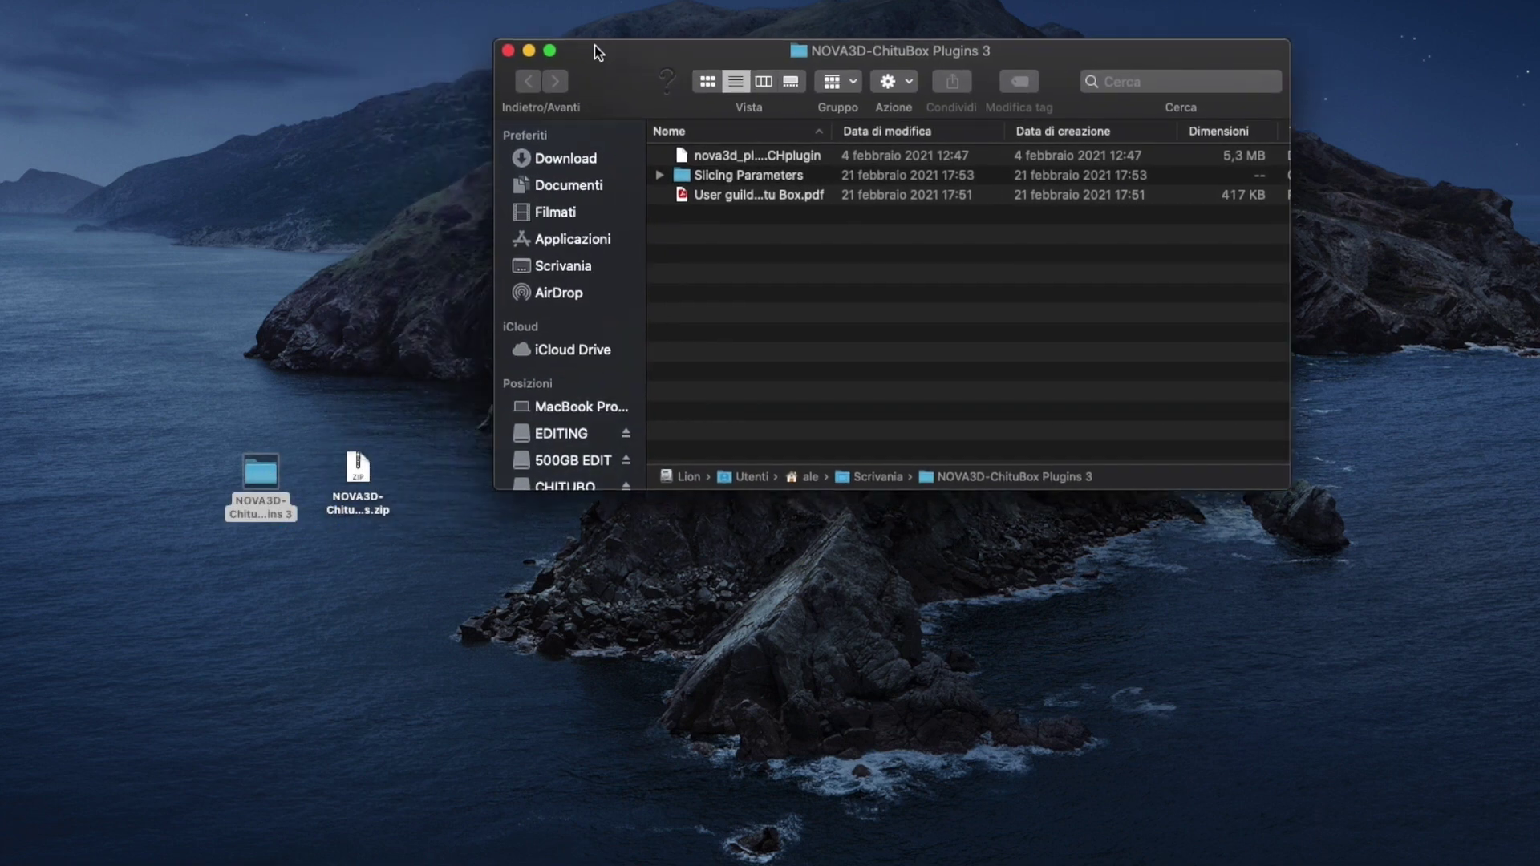
pyautogui.click(658, 175)
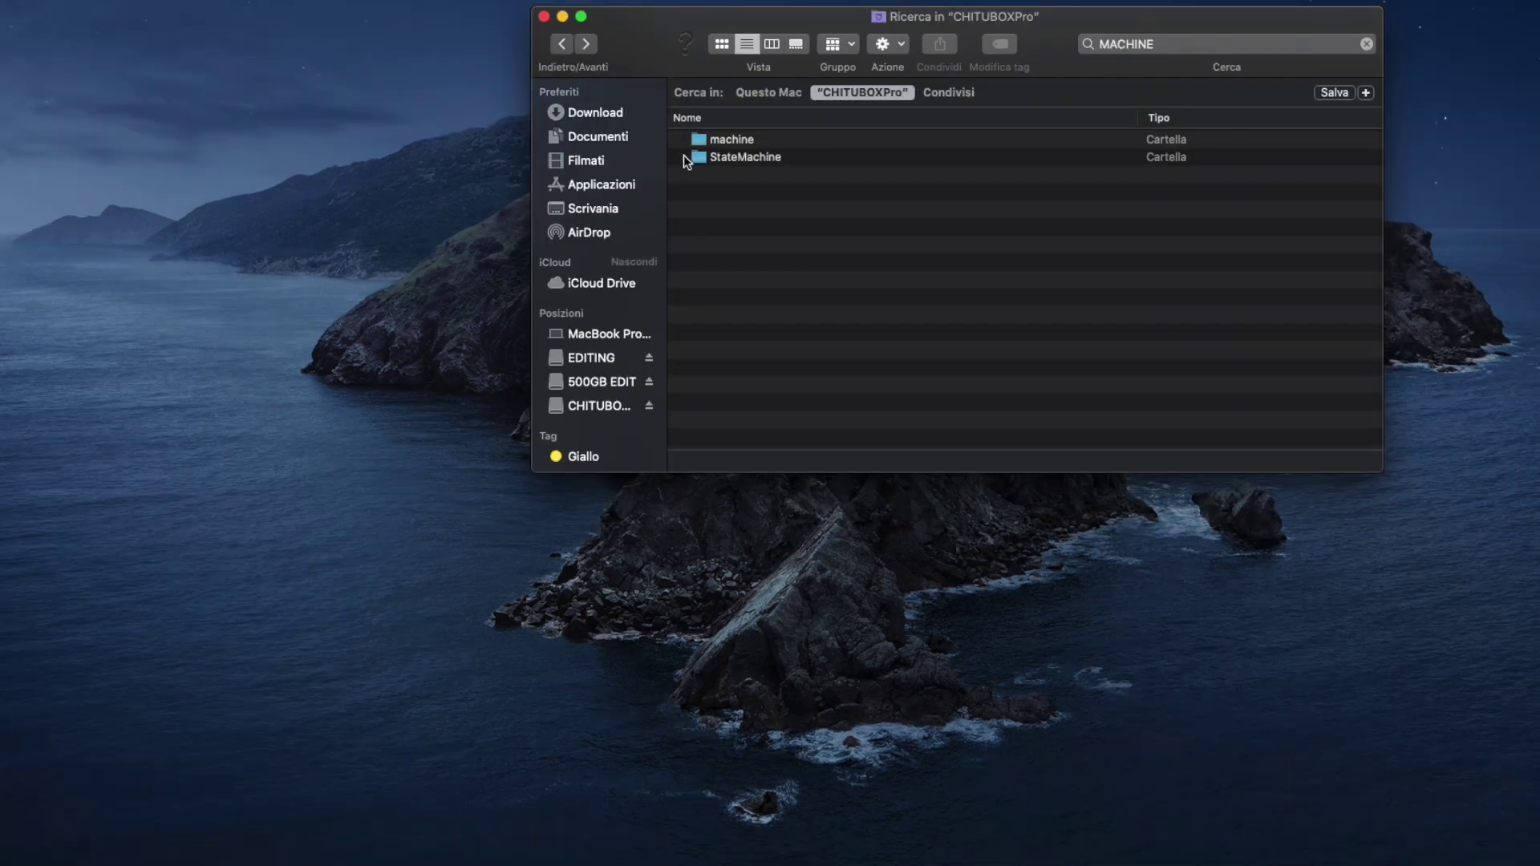
# Show the package contents of the CHITUBOXPro app from Applications.
pyautogui.click(616, 186)
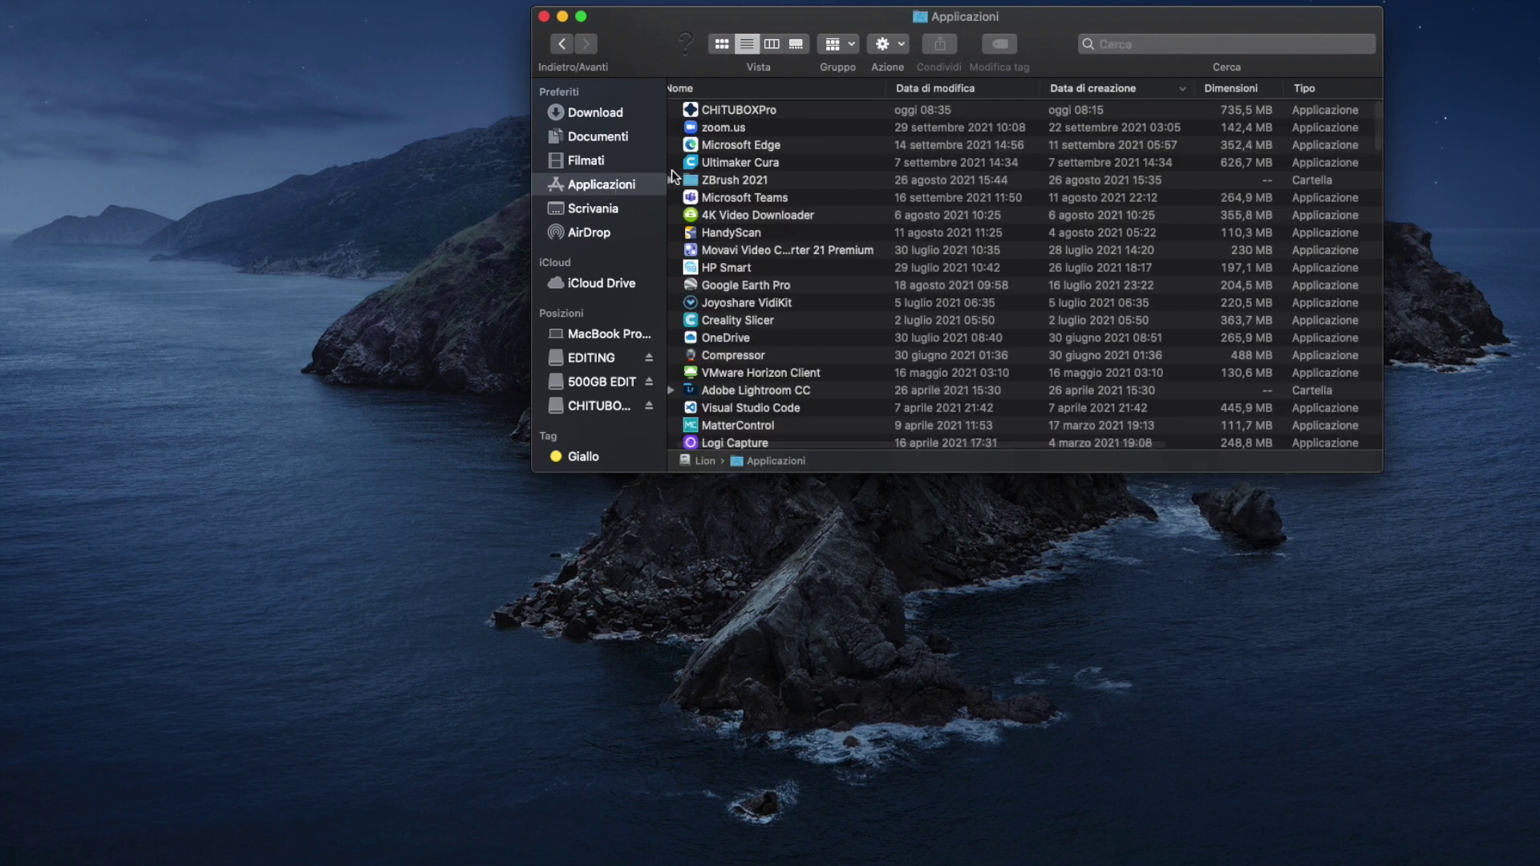
pyautogui.rightClick(755, 112)
pyautogui.click(836, 142)
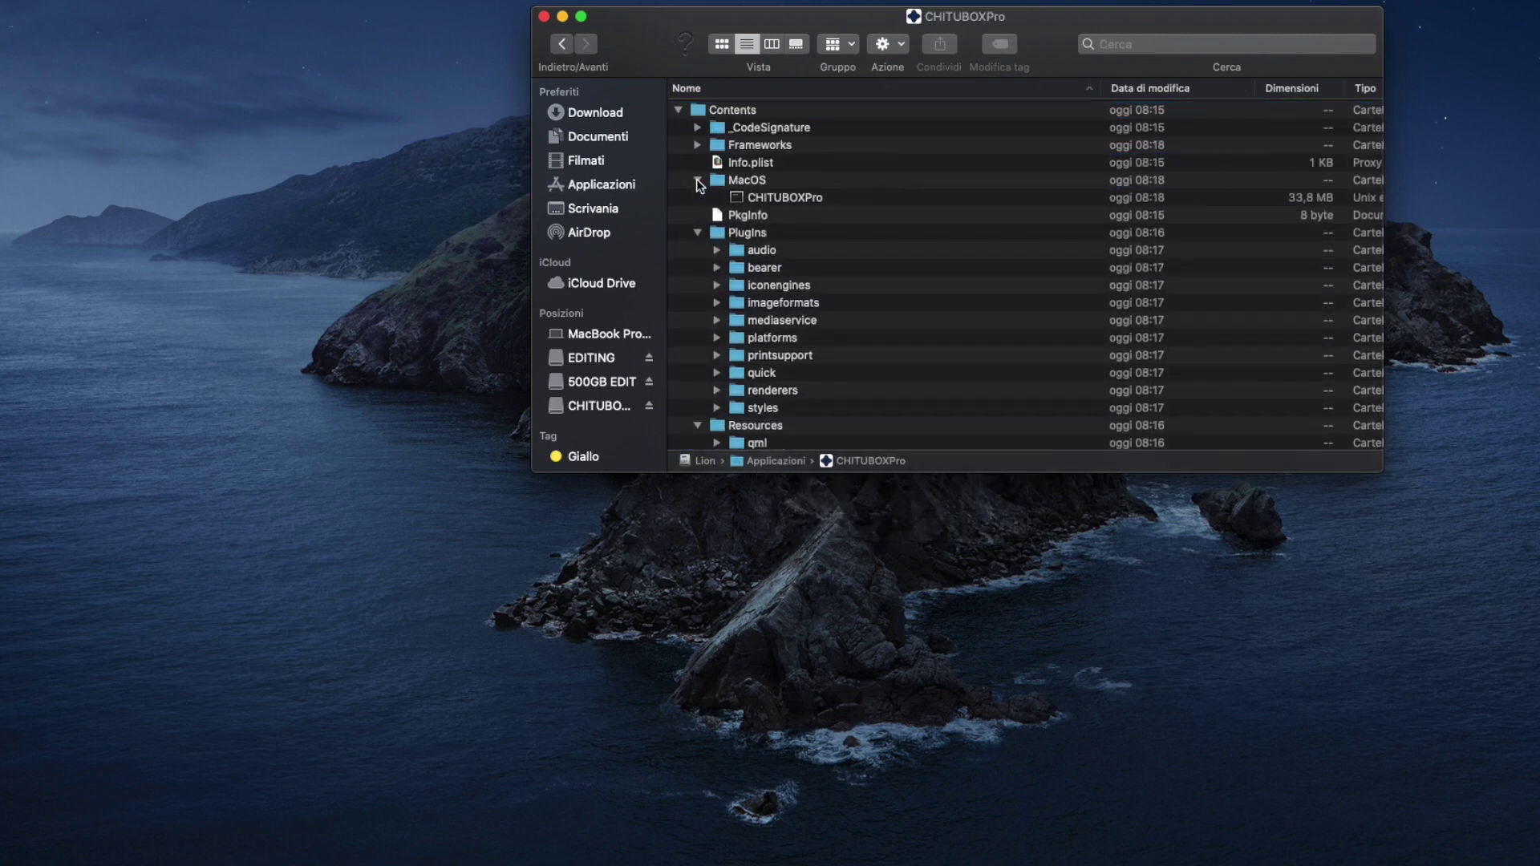
# Navigate Contents > Resources > resource and open the machine folder of printer .cfg files.
pyautogui.click(697, 180)
pyautogui.click(697, 215)
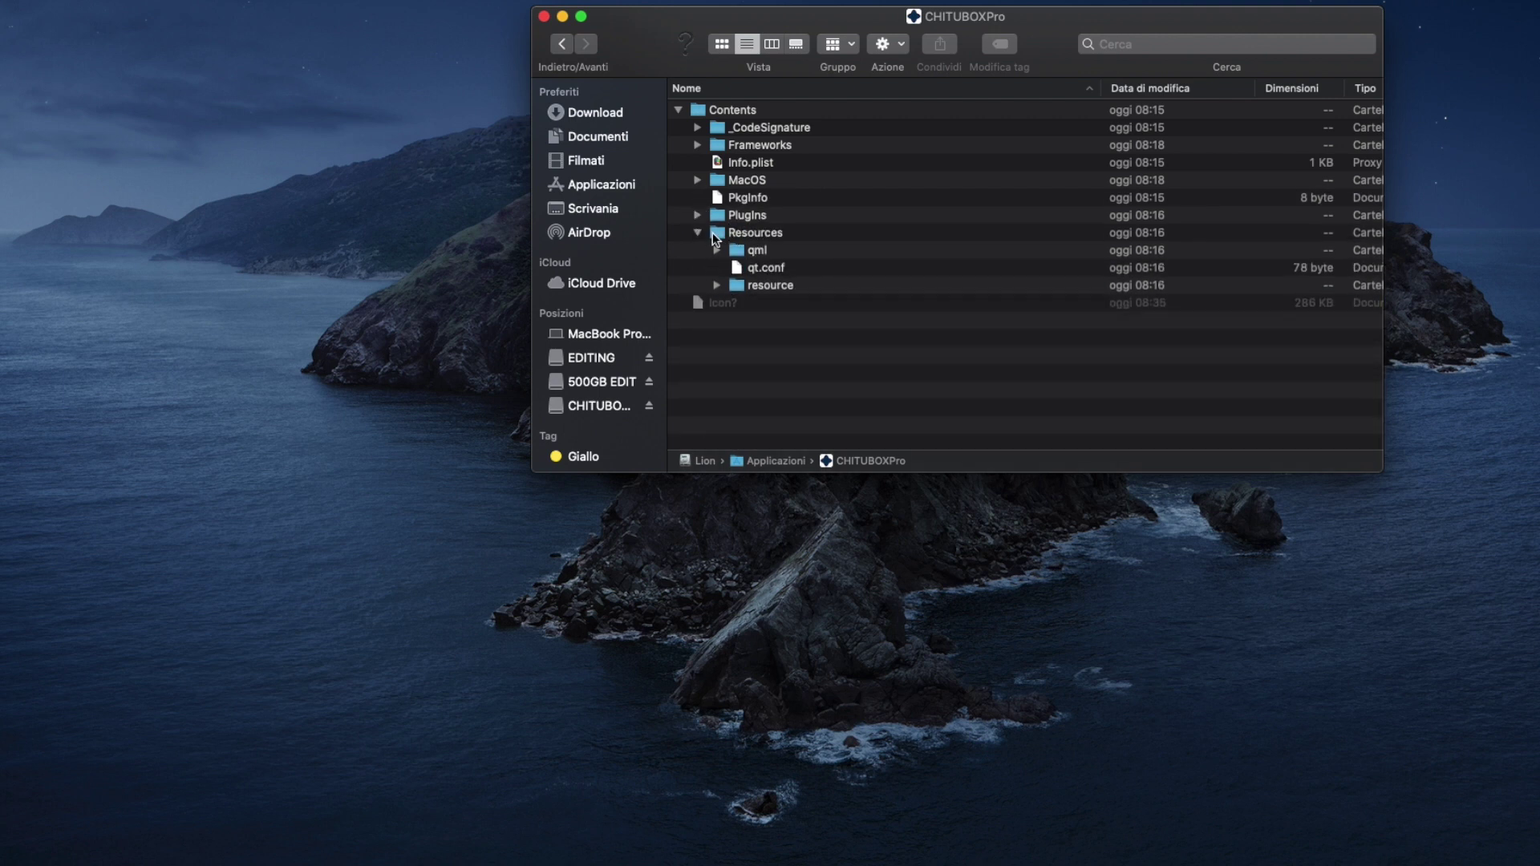
pyautogui.click(719, 231)
pyautogui.click(739, 287)
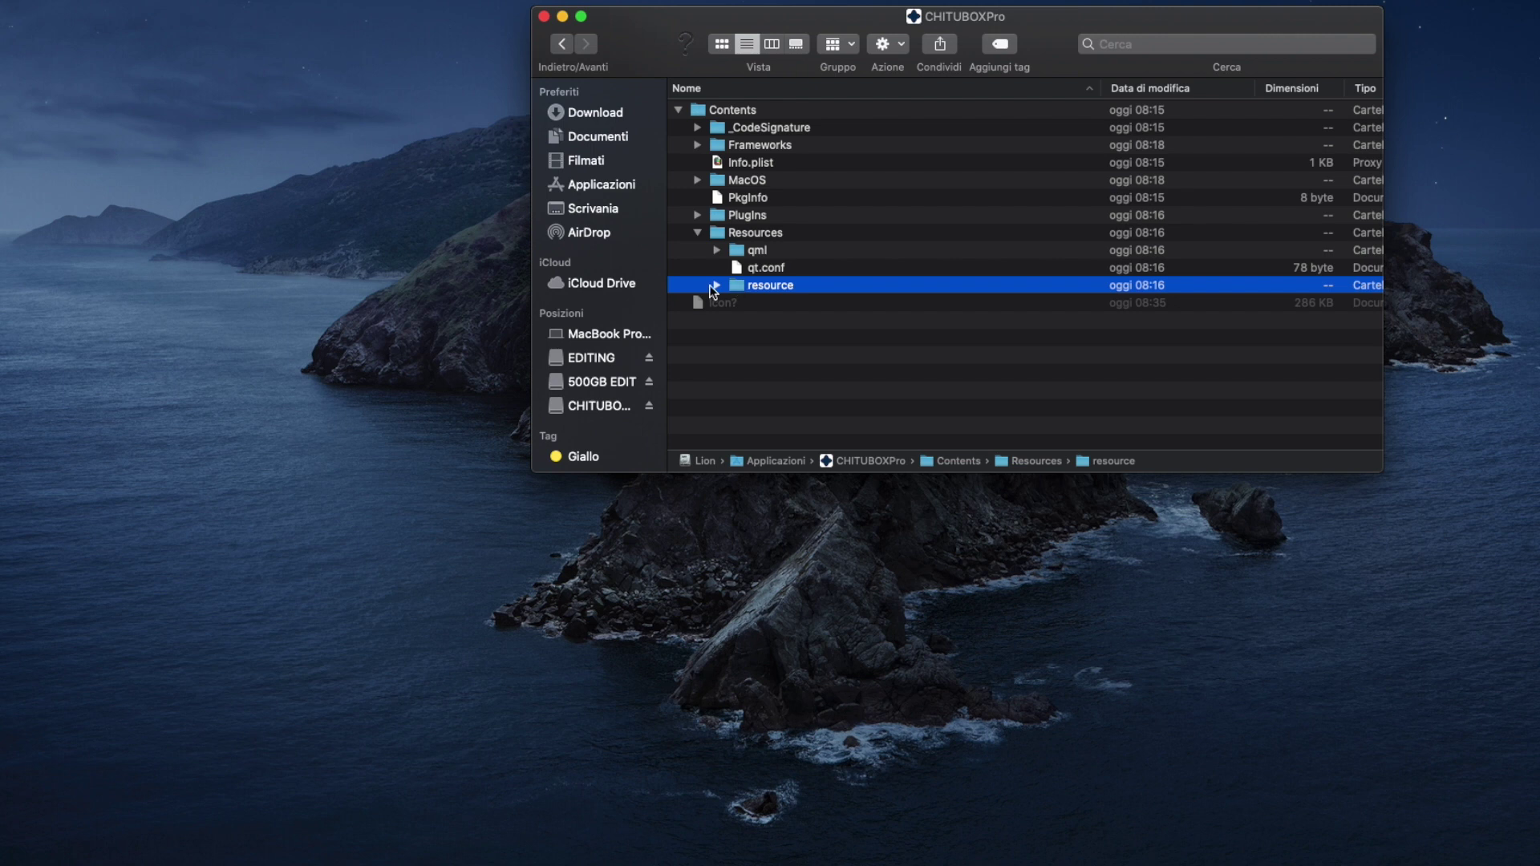
pyautogui.click(716, 286)
pyautogui.scroll(-3, 825, 373)
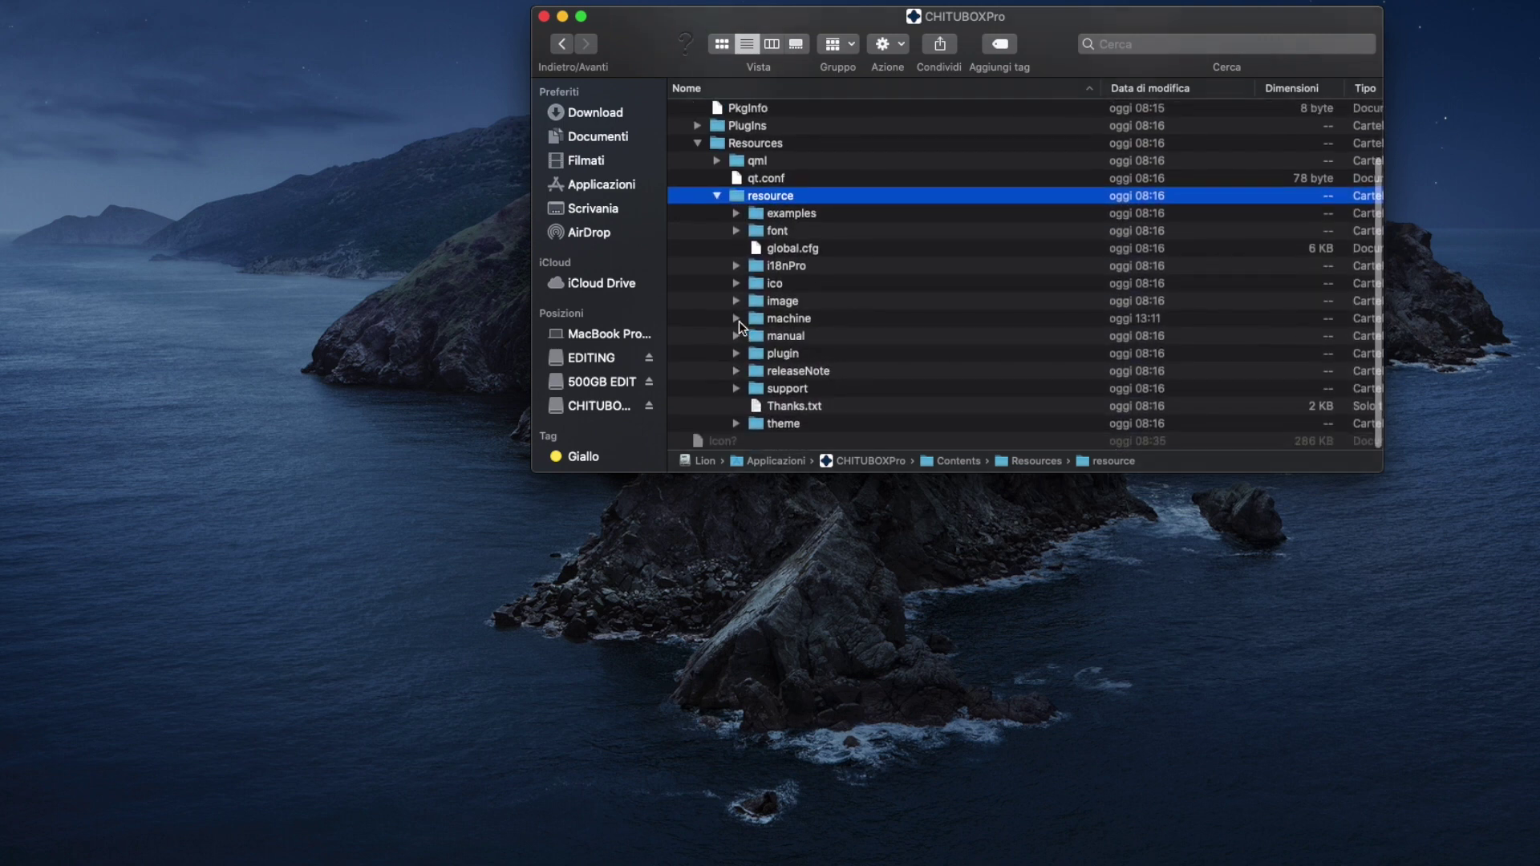
pyautogui.click(770, 320)
pyautogui.press('super+Down')
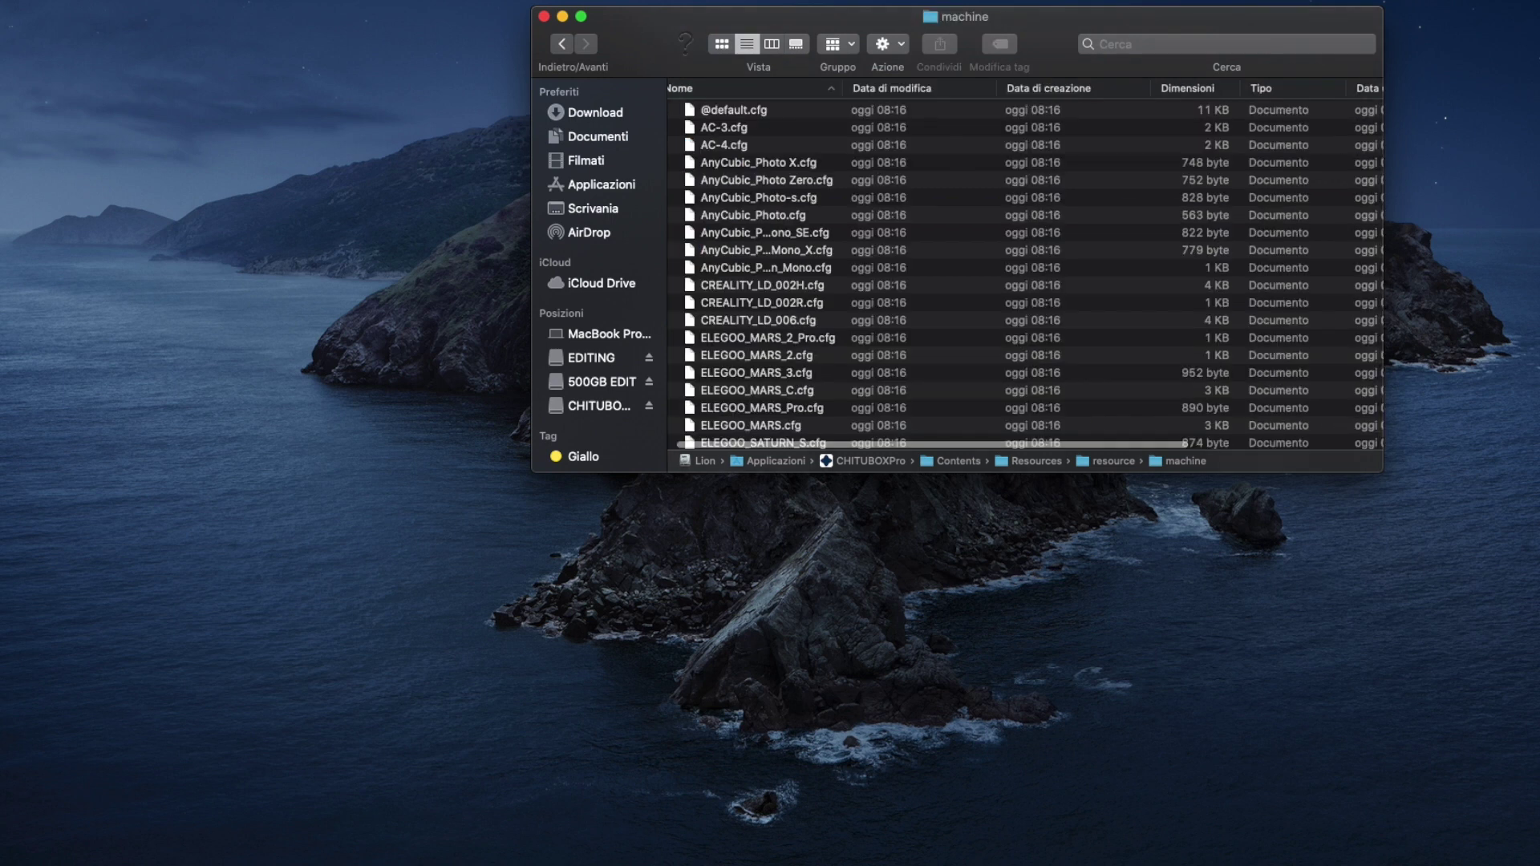
# Drag all seven Nova3d .cfg files from Slicing Parameters into the machine folder.
pyautogui.doubleClick(1171, 660)
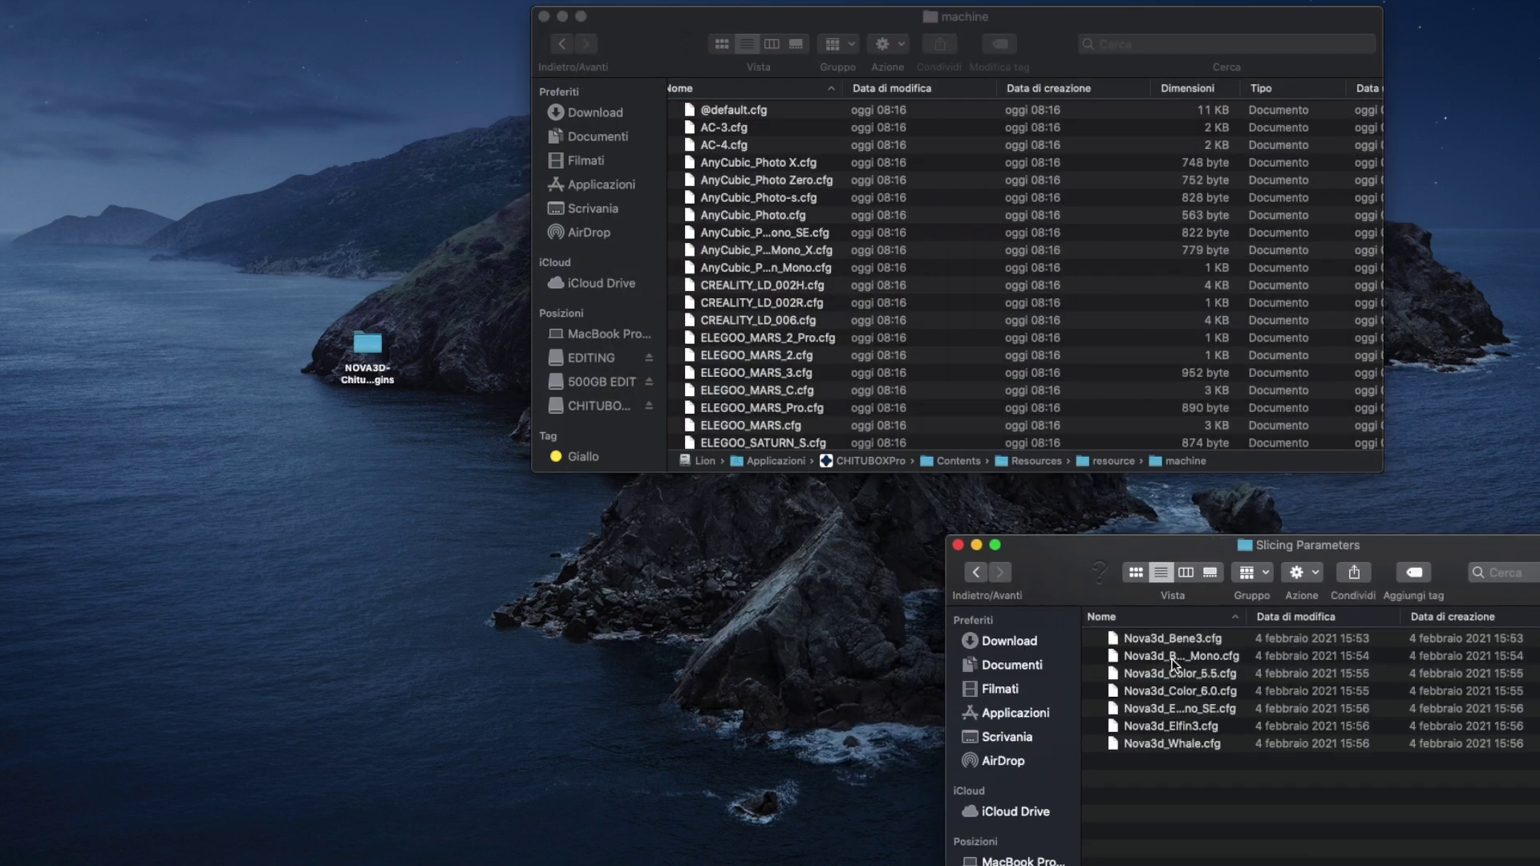
pyautogui.moveTo(1274, 806); pyautogui.dragTo(1119, 598)
pyautogui.moveTo(1195, 642); pyautogui.dragTo(848, 295)
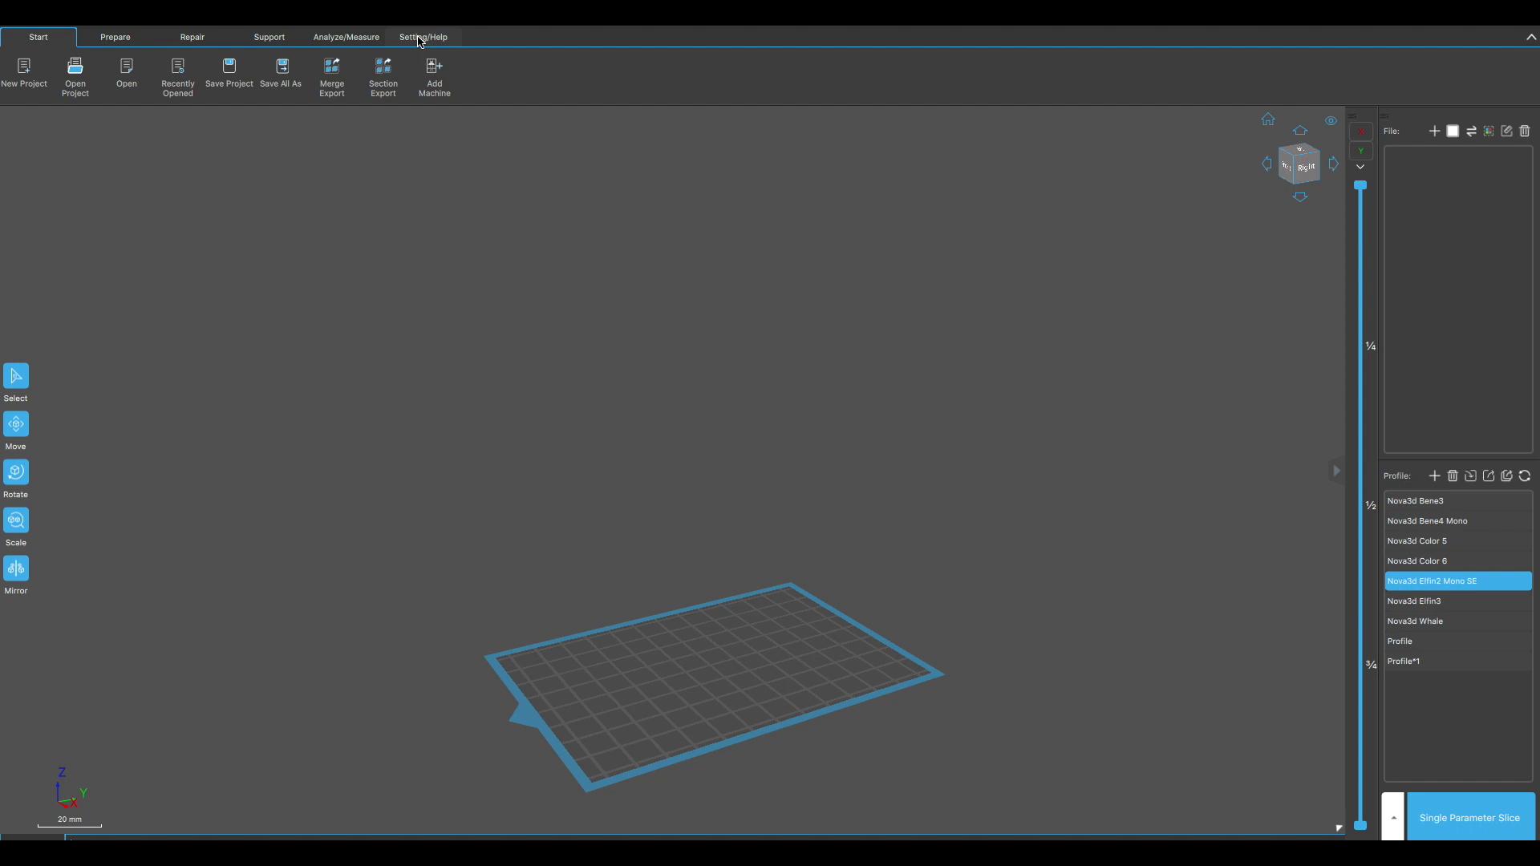
# Import nova3d_plugin_1_0_4.CHplugin from NOVA3D-ChituBox Plugins 2 via the Plugin list, then close it.
pyautogui.click(420, 37)
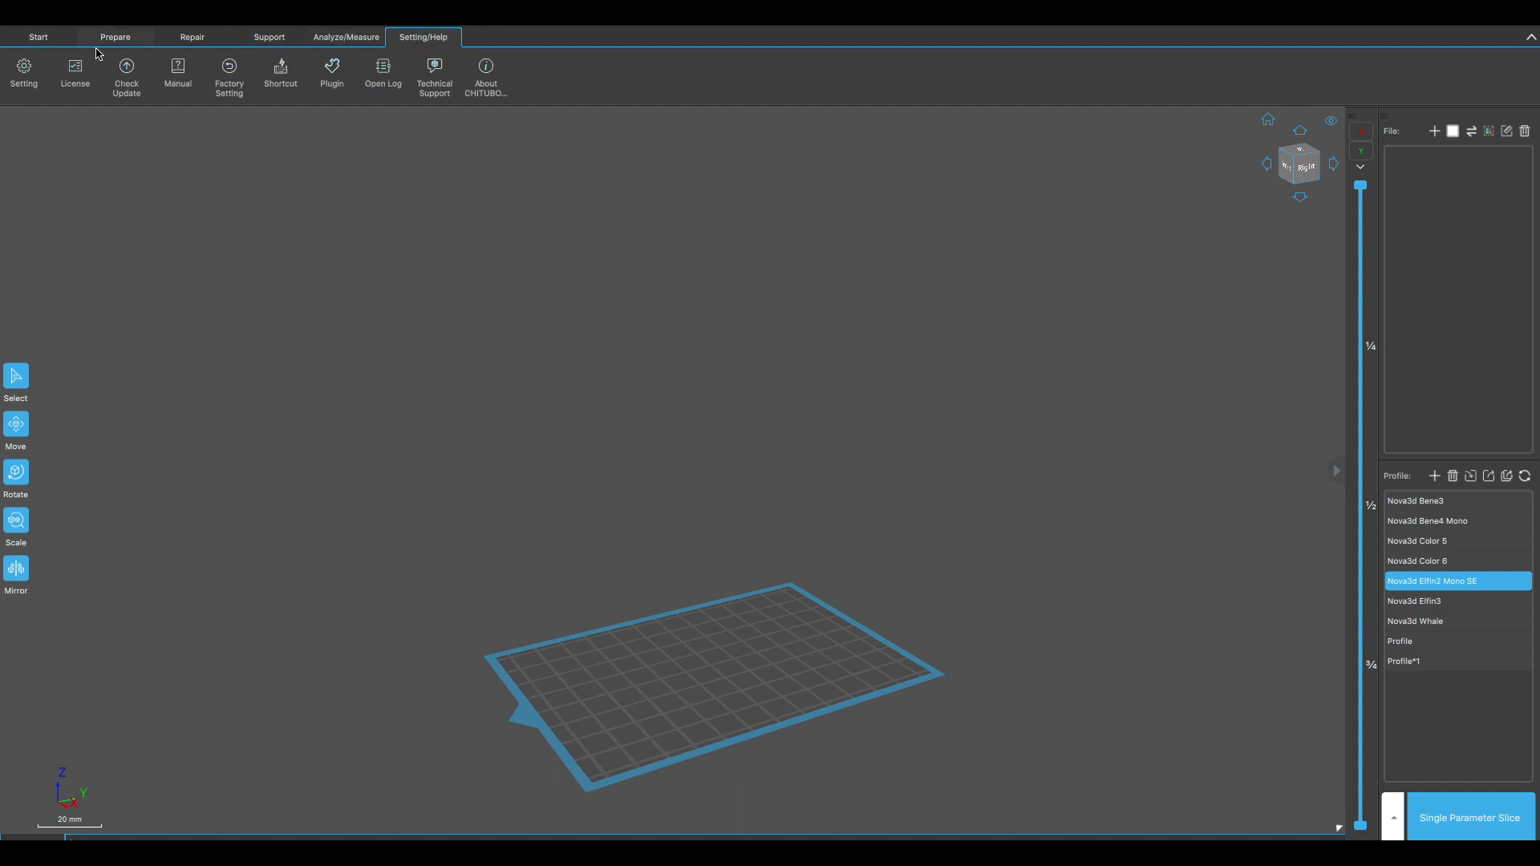
pyautogui.click(343, 86)
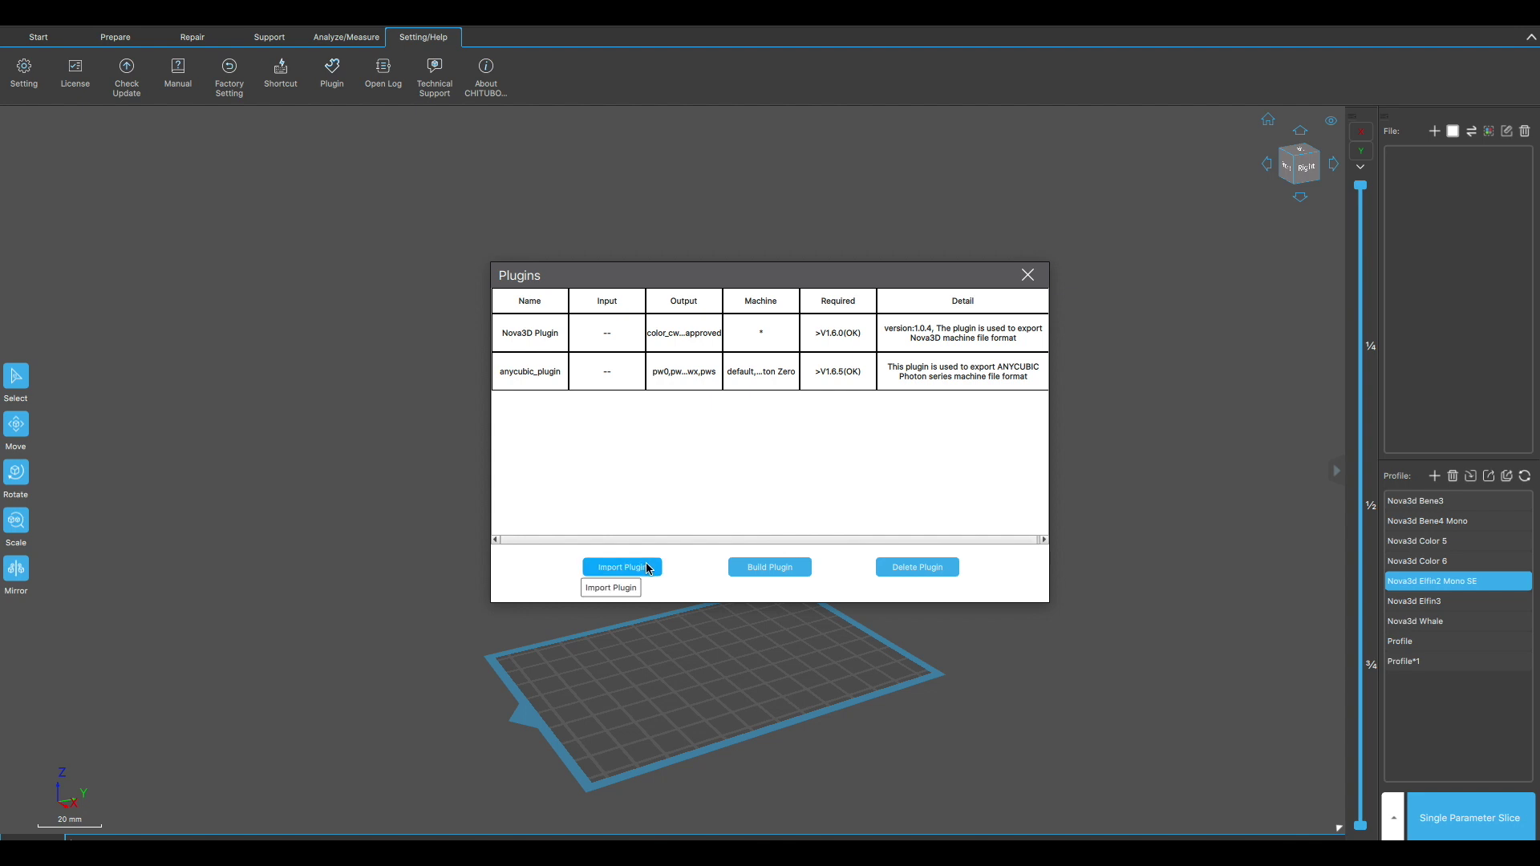
pyautogui.click(647, 565)
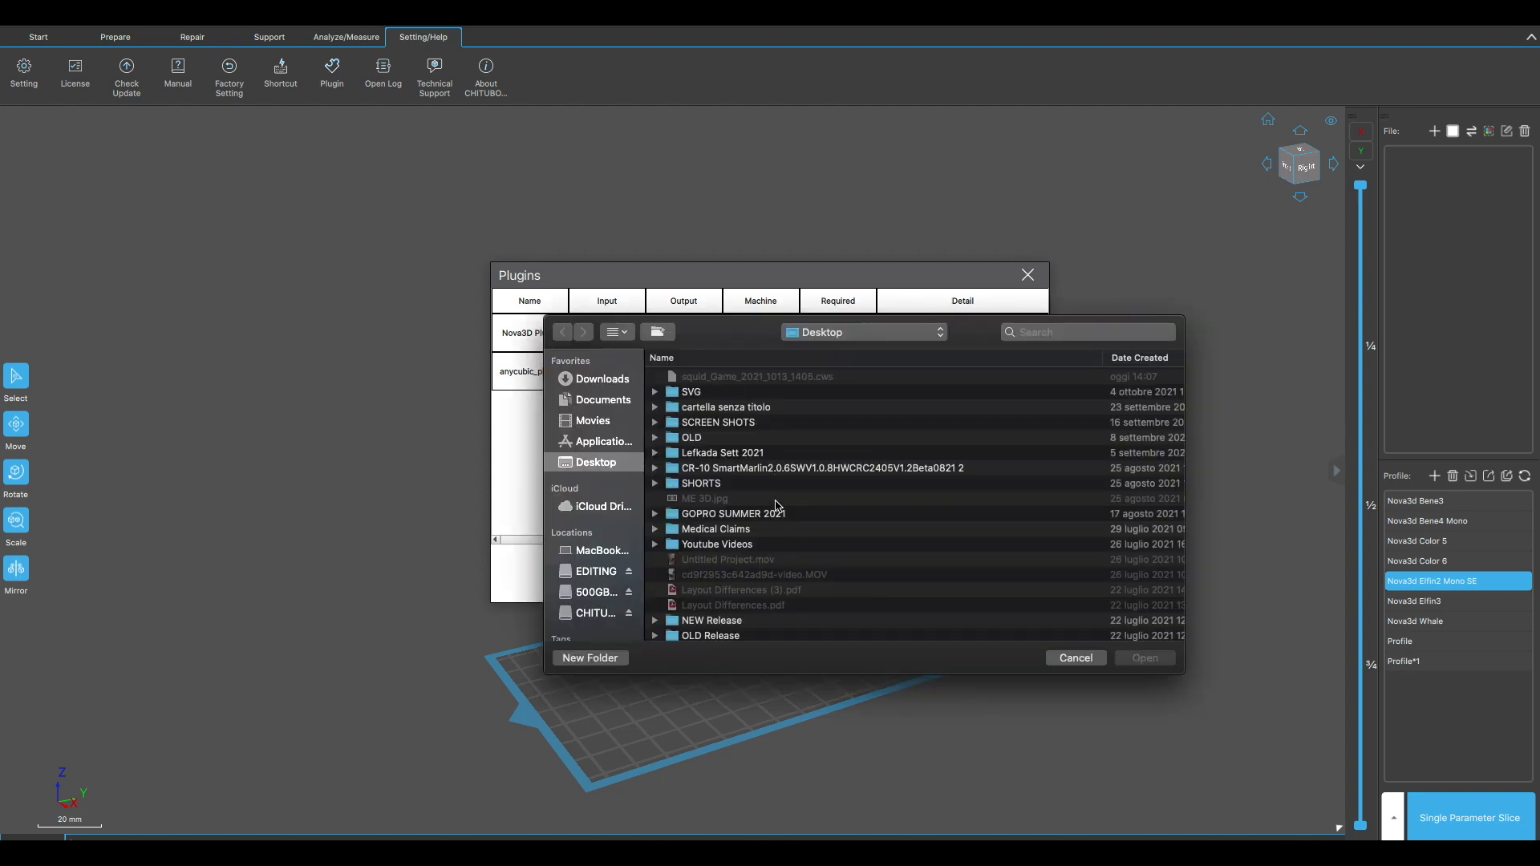
pyautogui.scroll(-5, 746, 449)
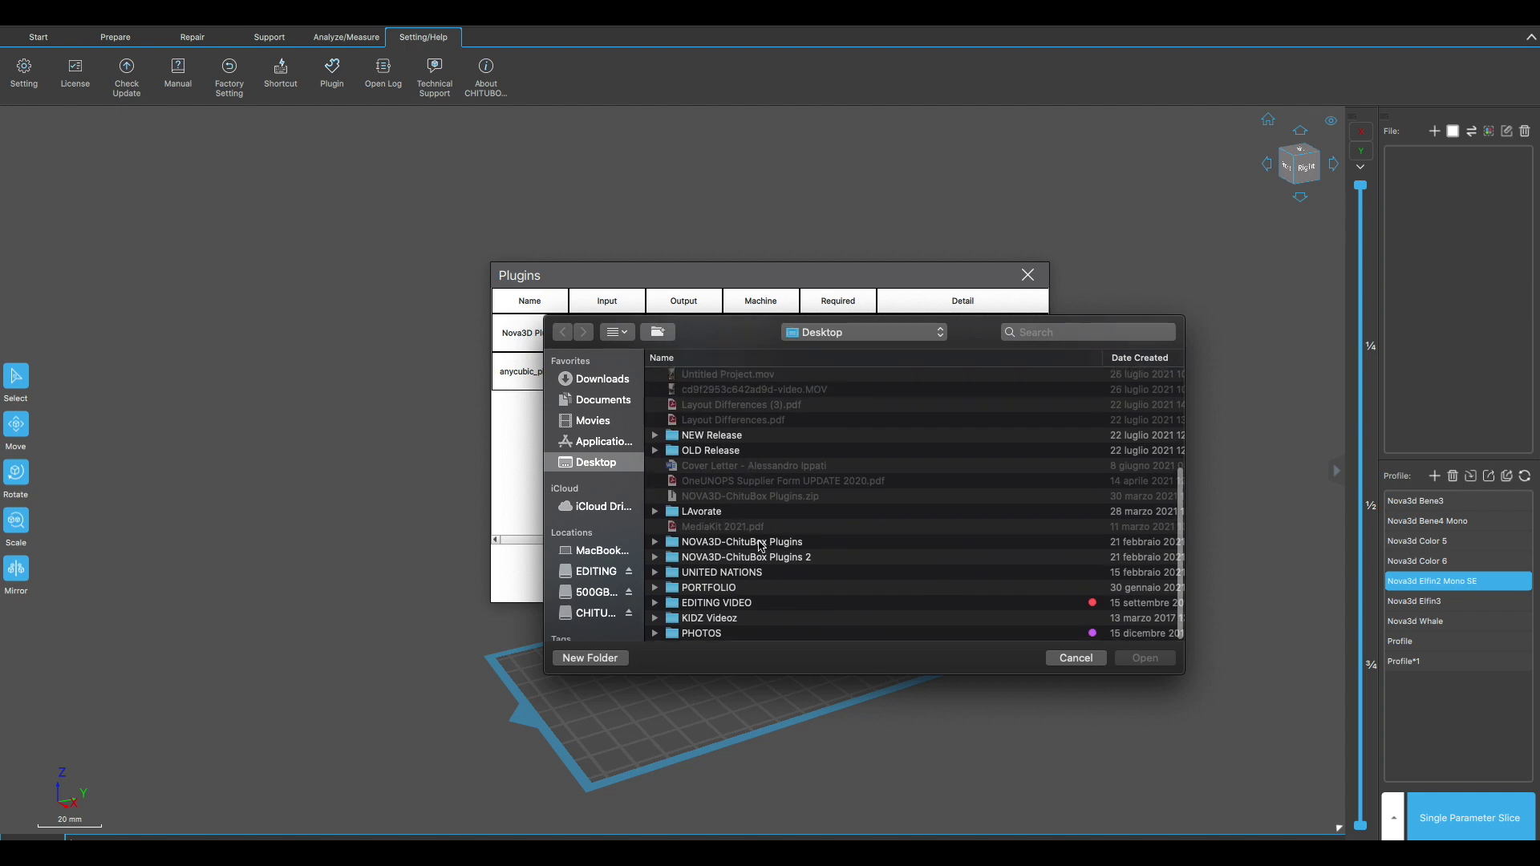
pyautogui.doubleClick(760, 557)
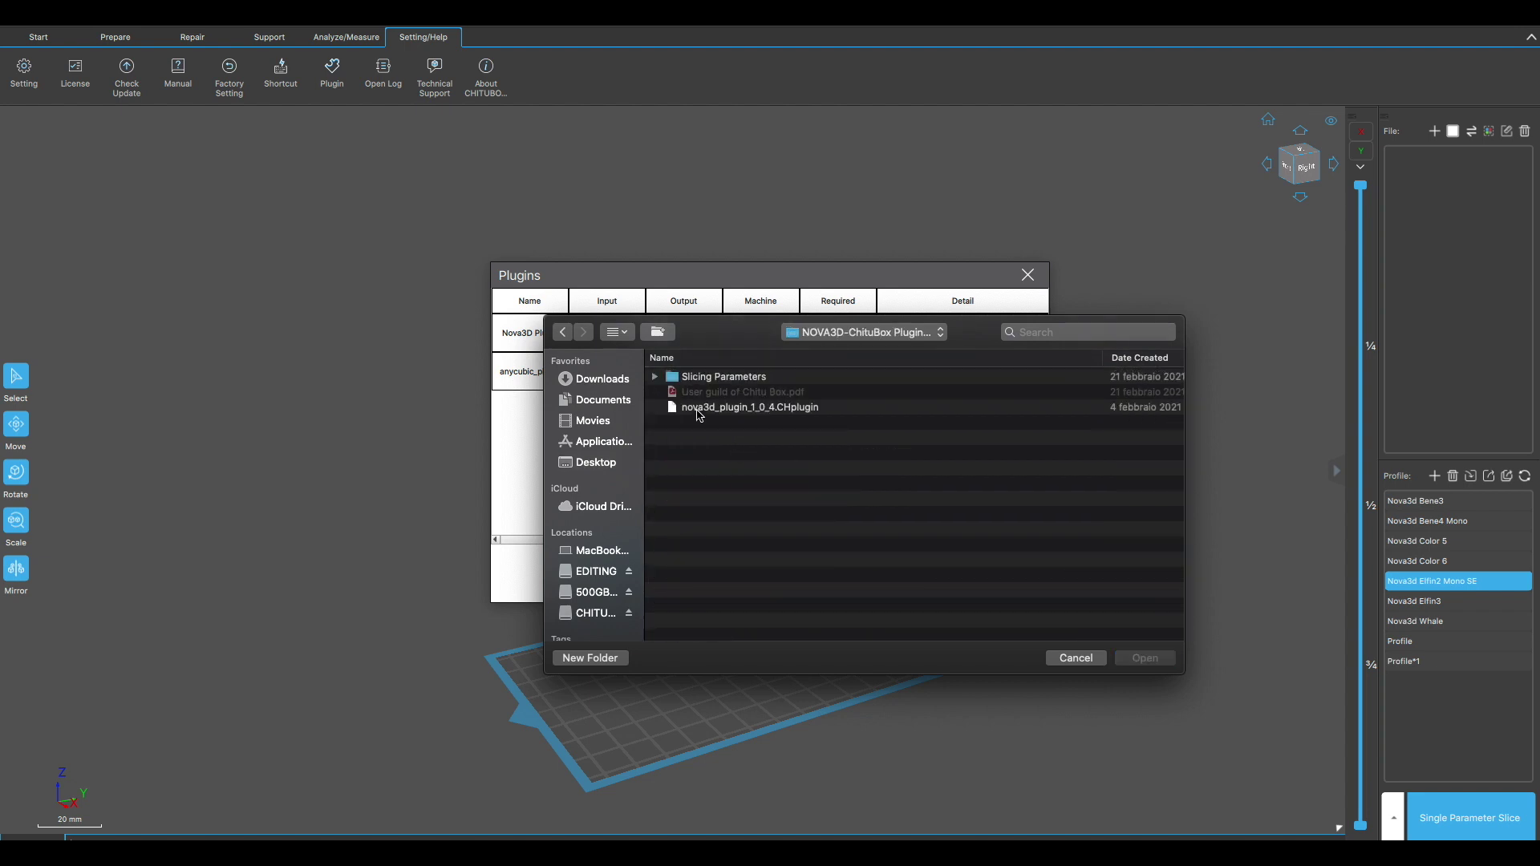
pyautogui.click(720, 410)
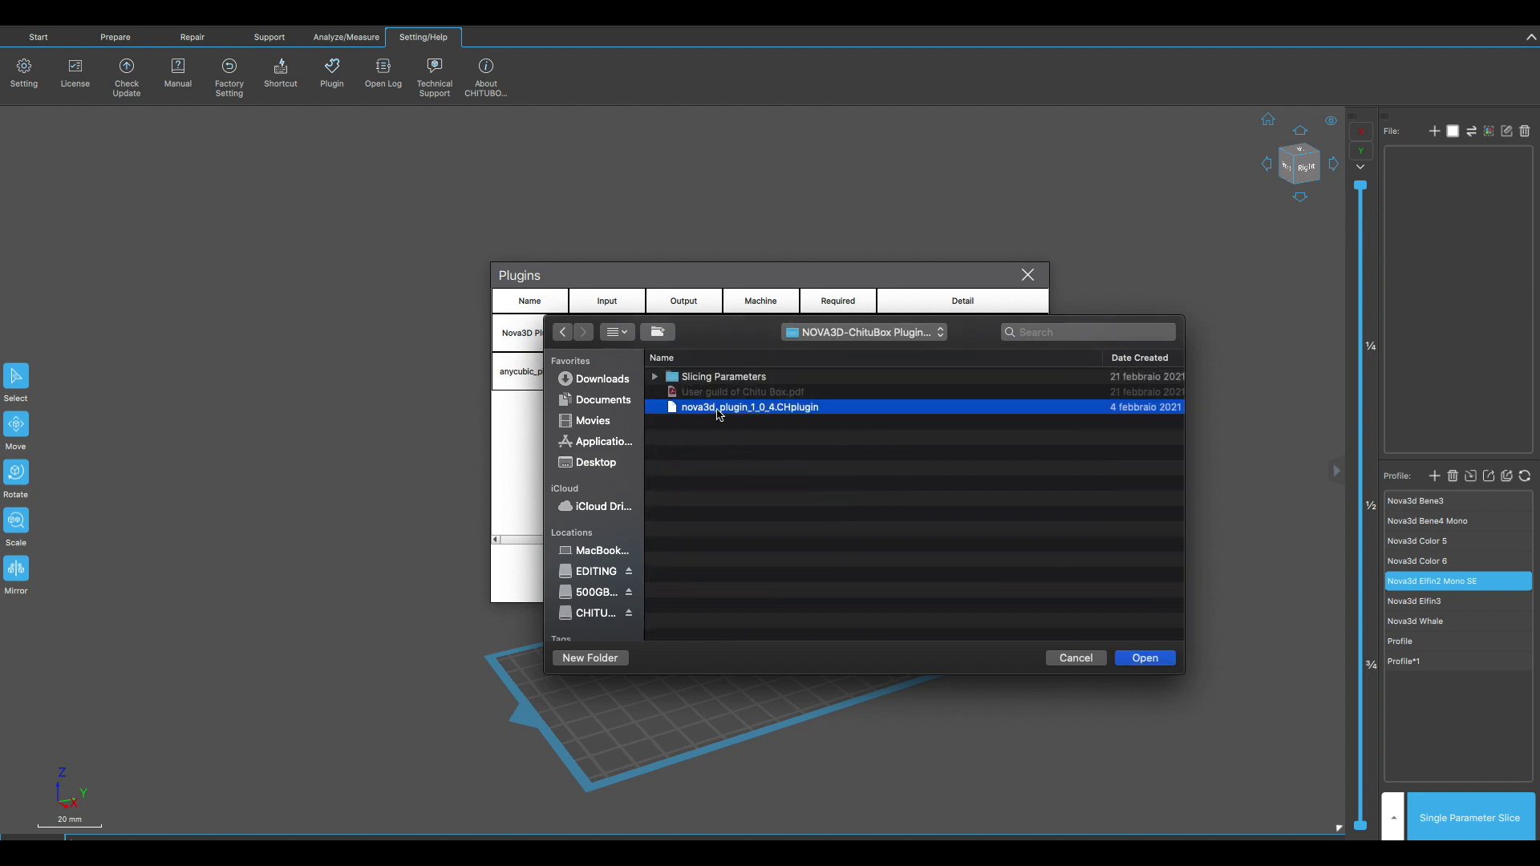
pyautogui.click(1145, 658)
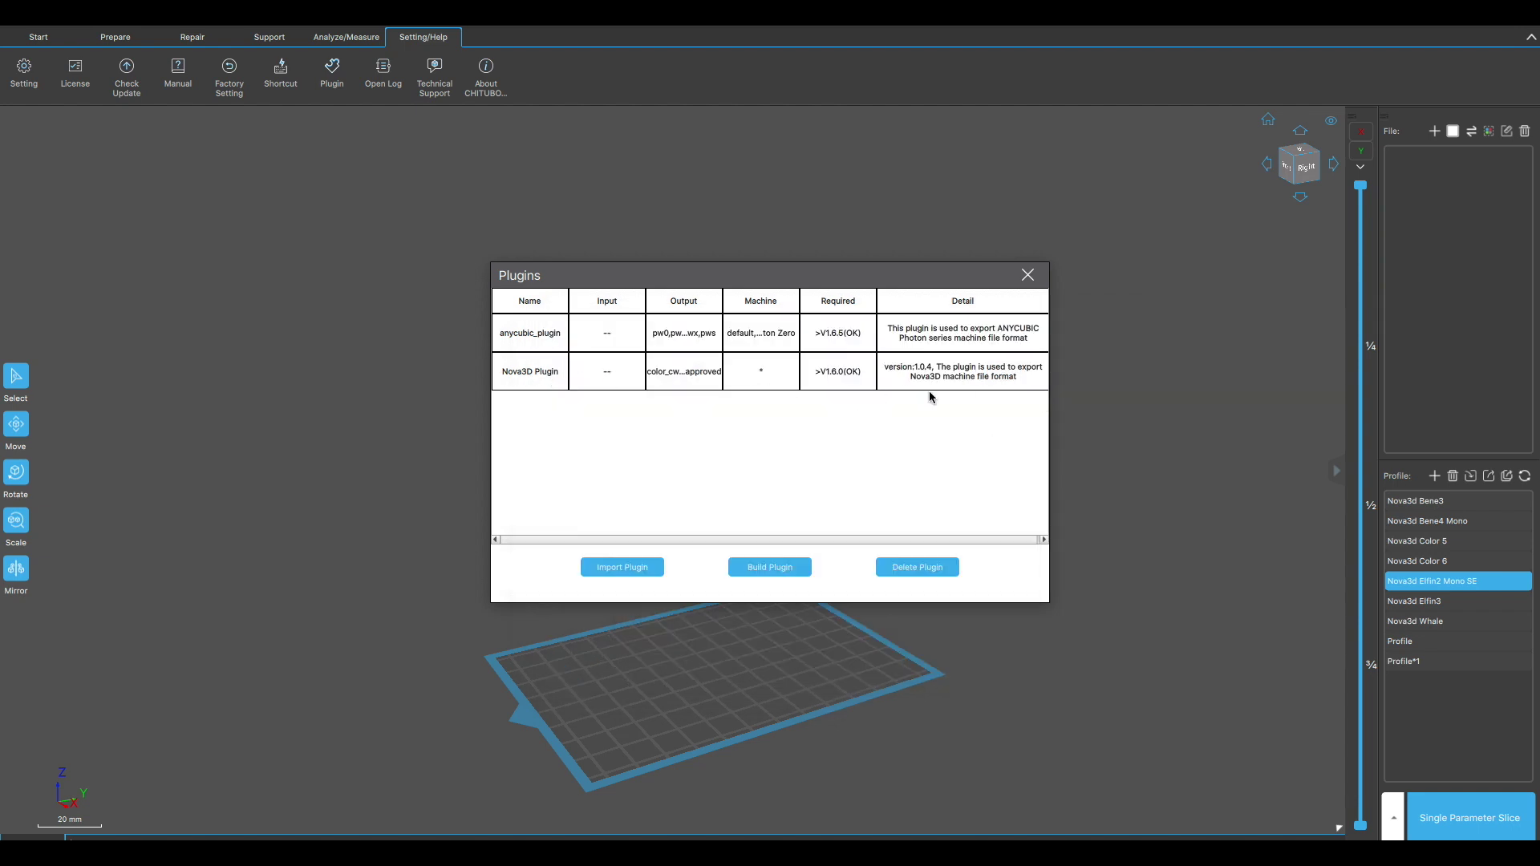
pyautogui.click(1027, 276)
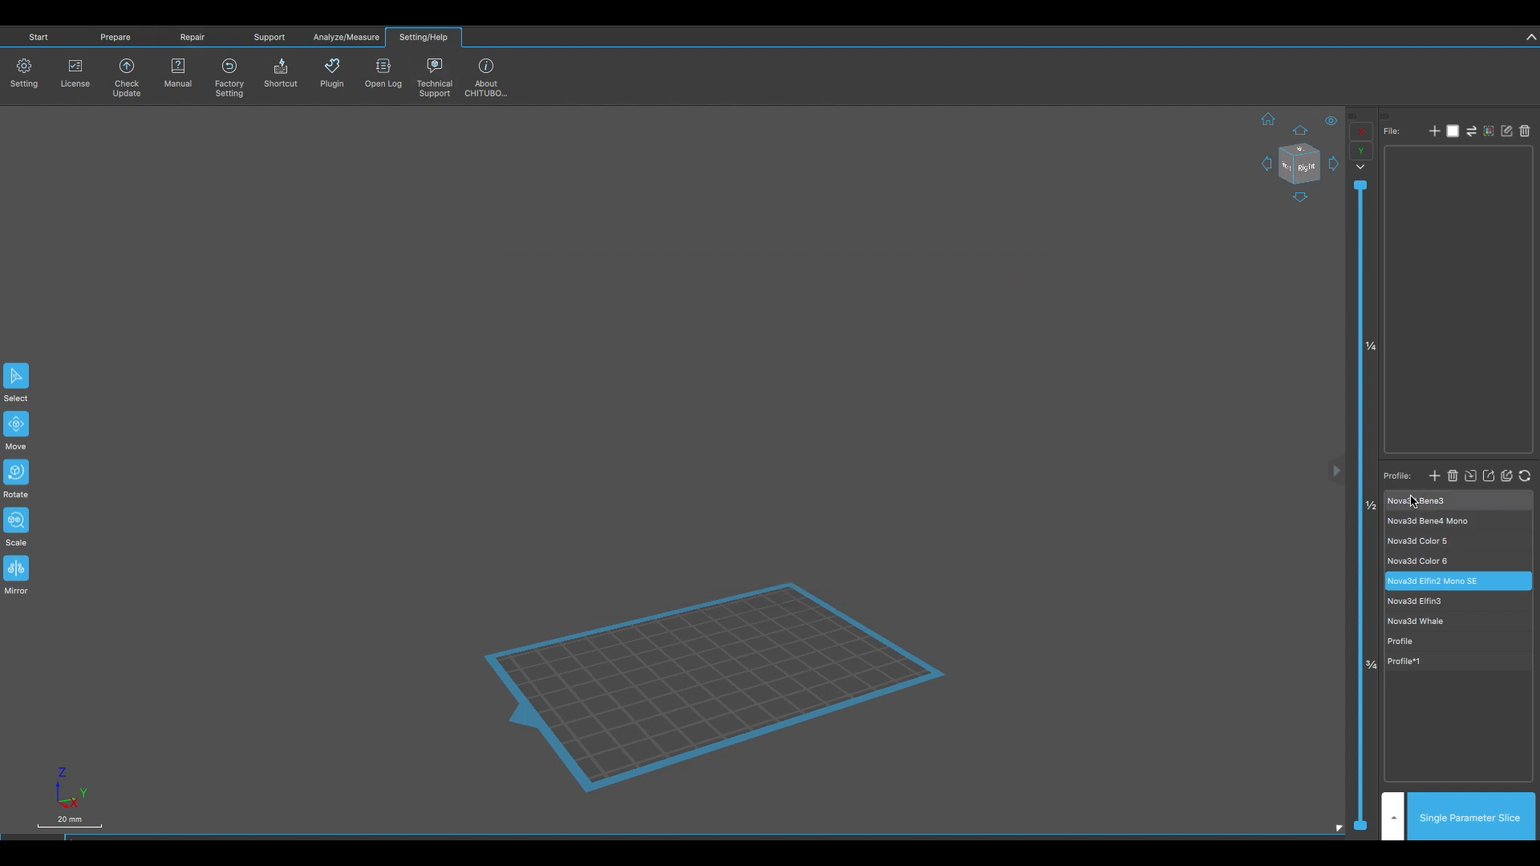
# Import all seven Nova3d .cfg profiles from the Slicing Parameters folder into the profile list.
pyautogui.click(1436, 478)
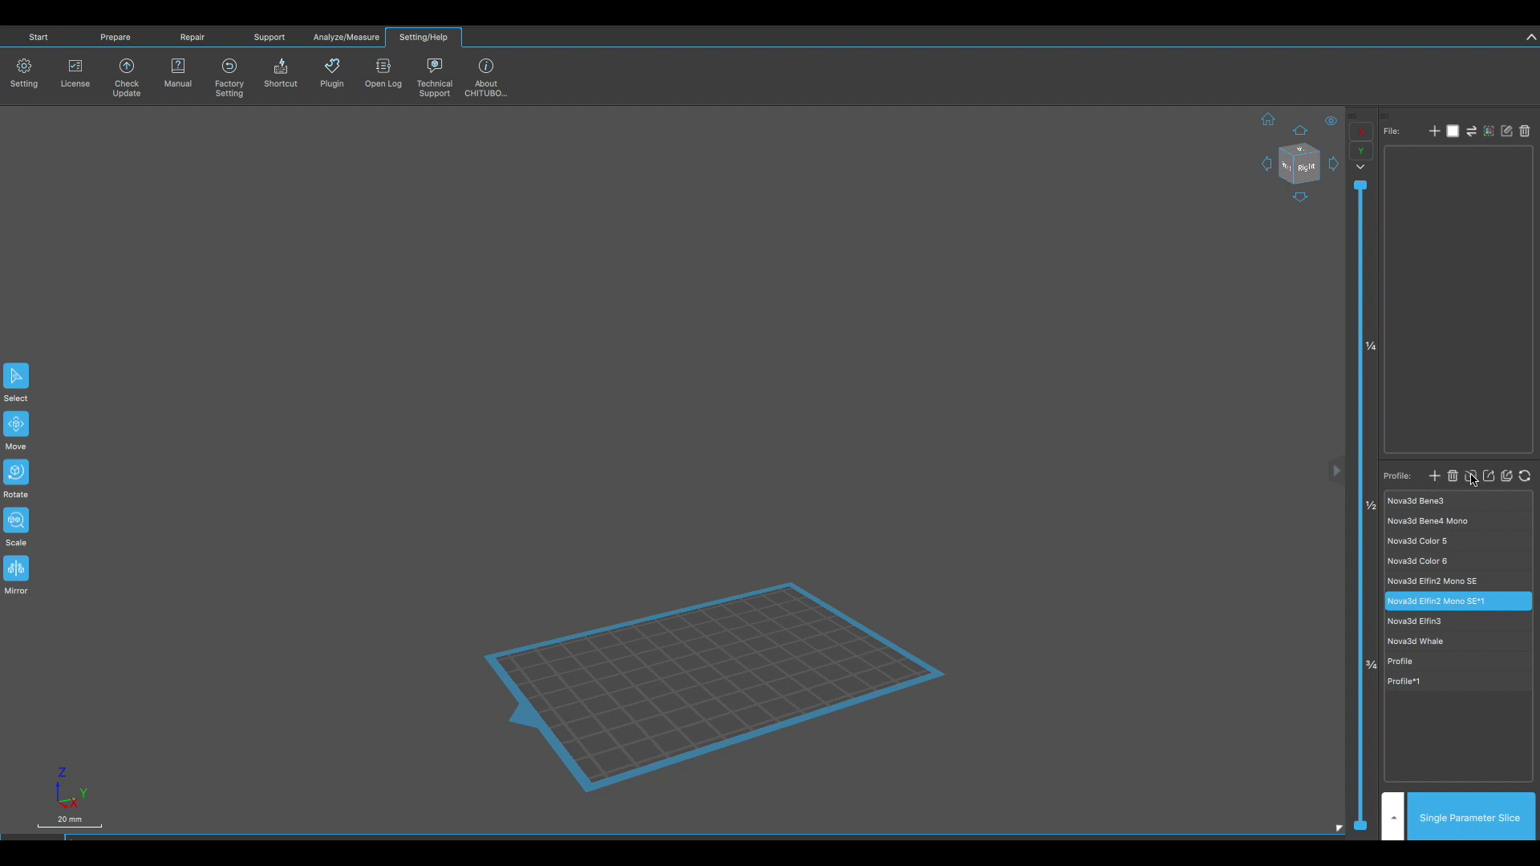
pyautogui.click(1472, 477)
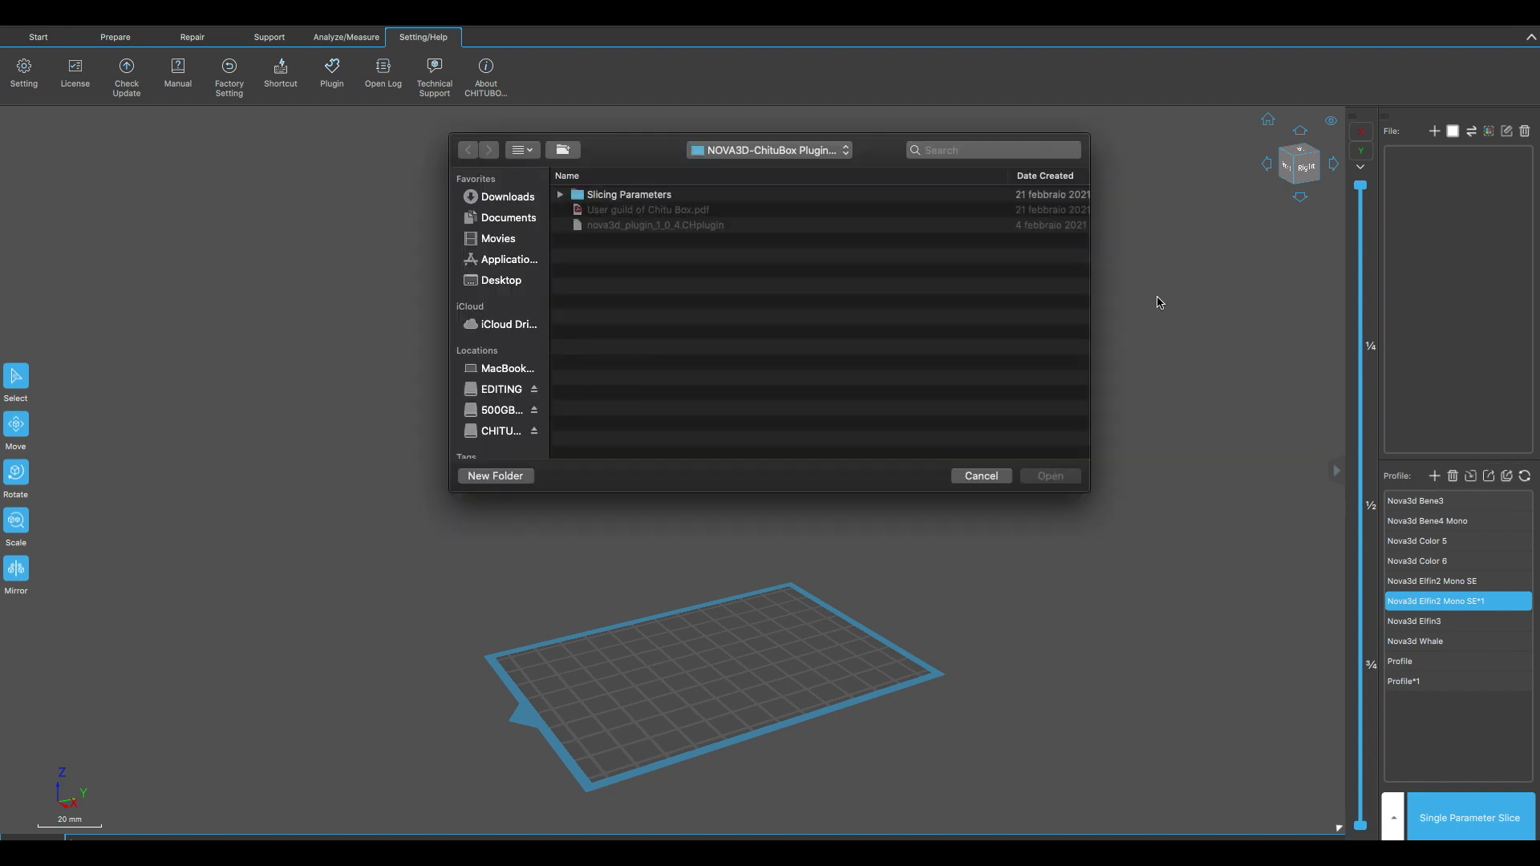
pyautogui.doubleClick(649, 199)
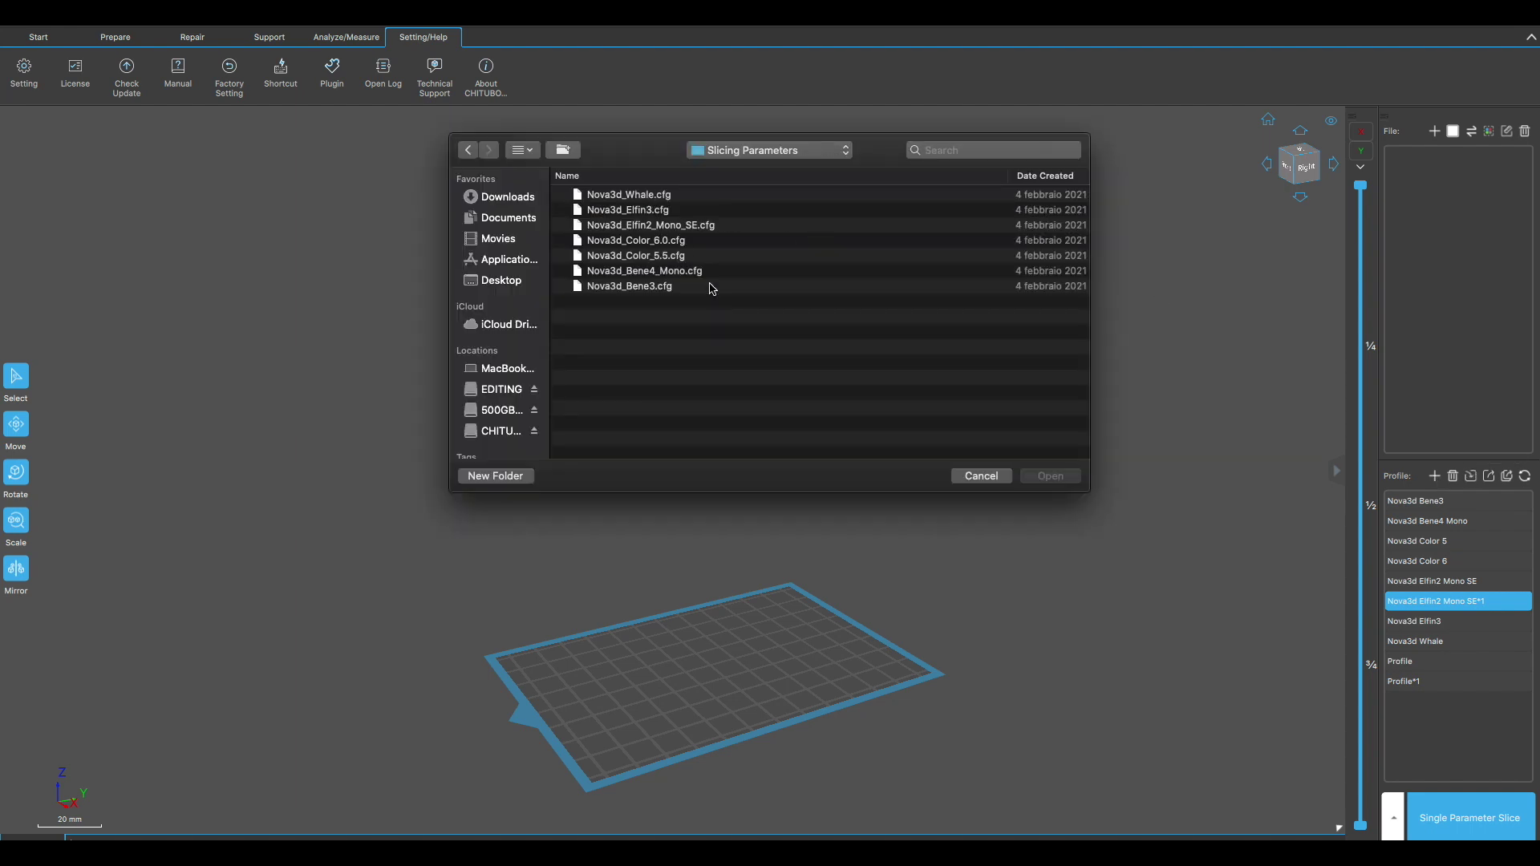
pyautogui.moveTo(757, 342); pyautogui.dragTo(592, 138)
pyautogui.click(1051, 476)
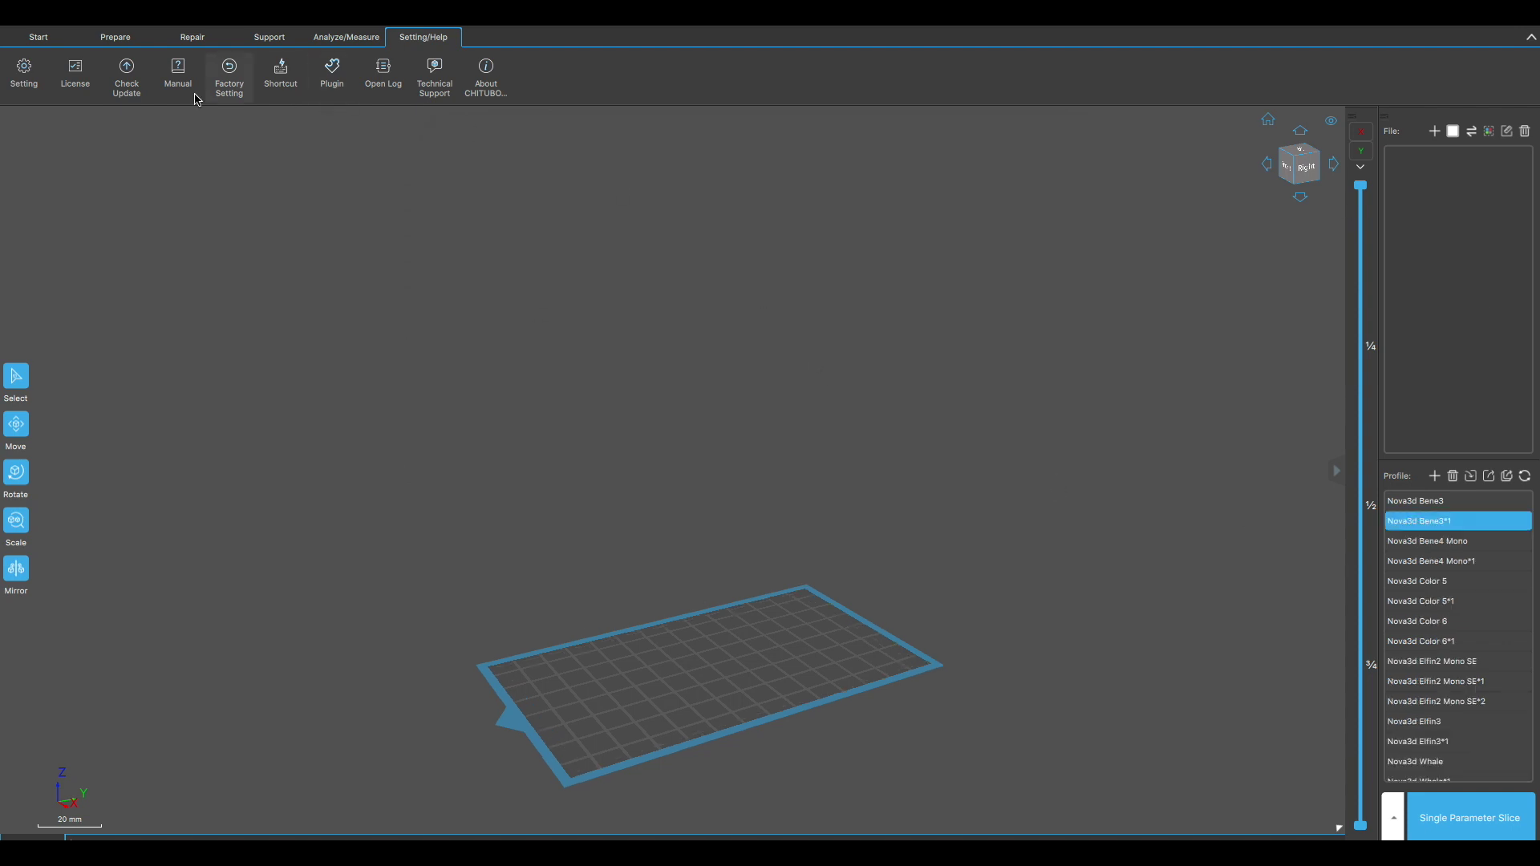
pyautogui.click(40, 38)
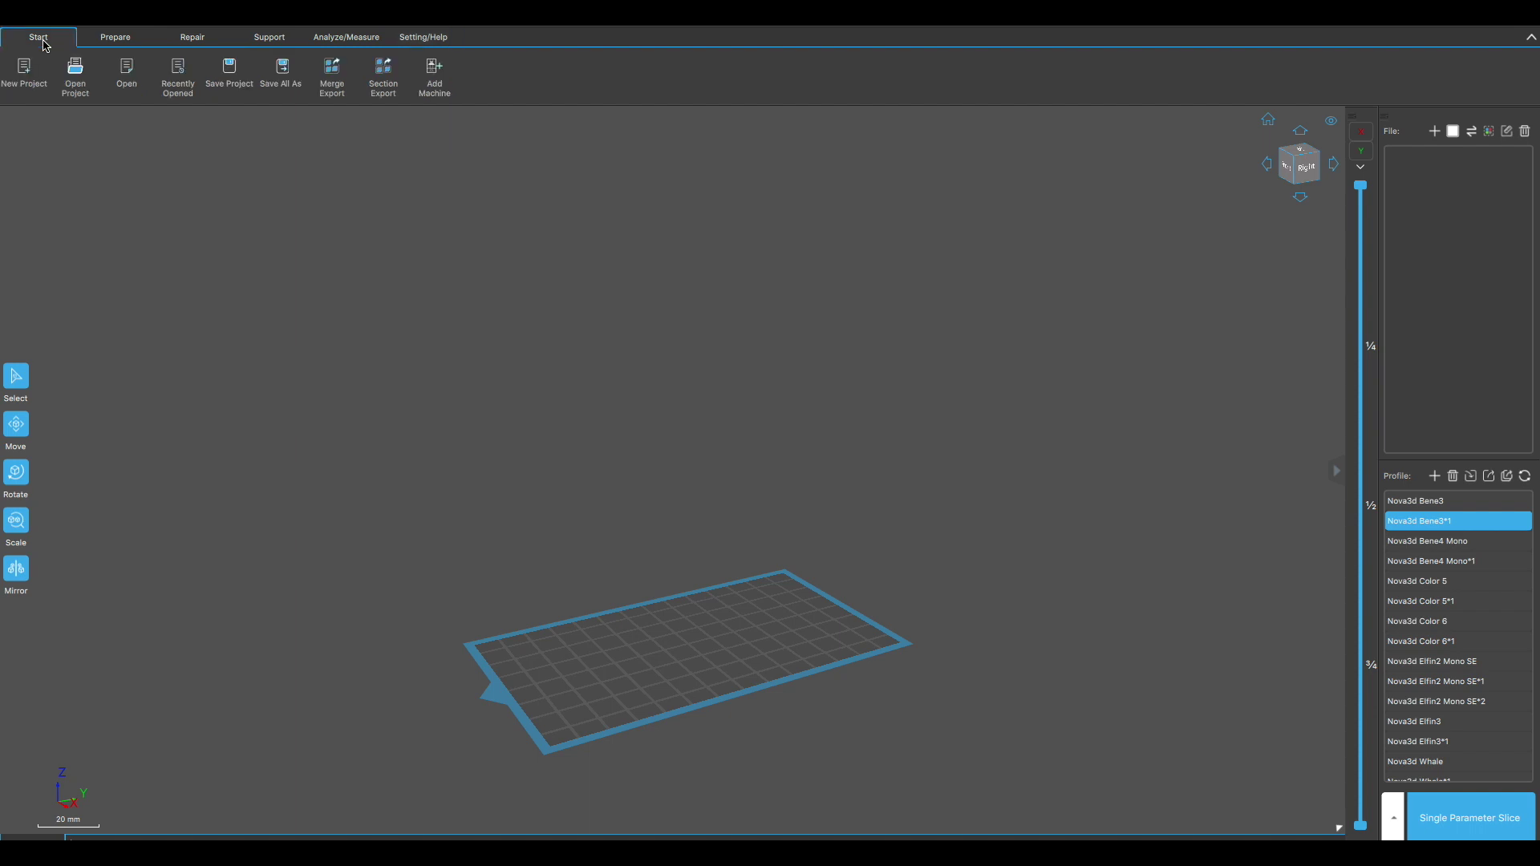
# Open 3DBenchy from Downloads and accept the automatic repair of its damaged mesh.
pyautogui.click(134, 78)
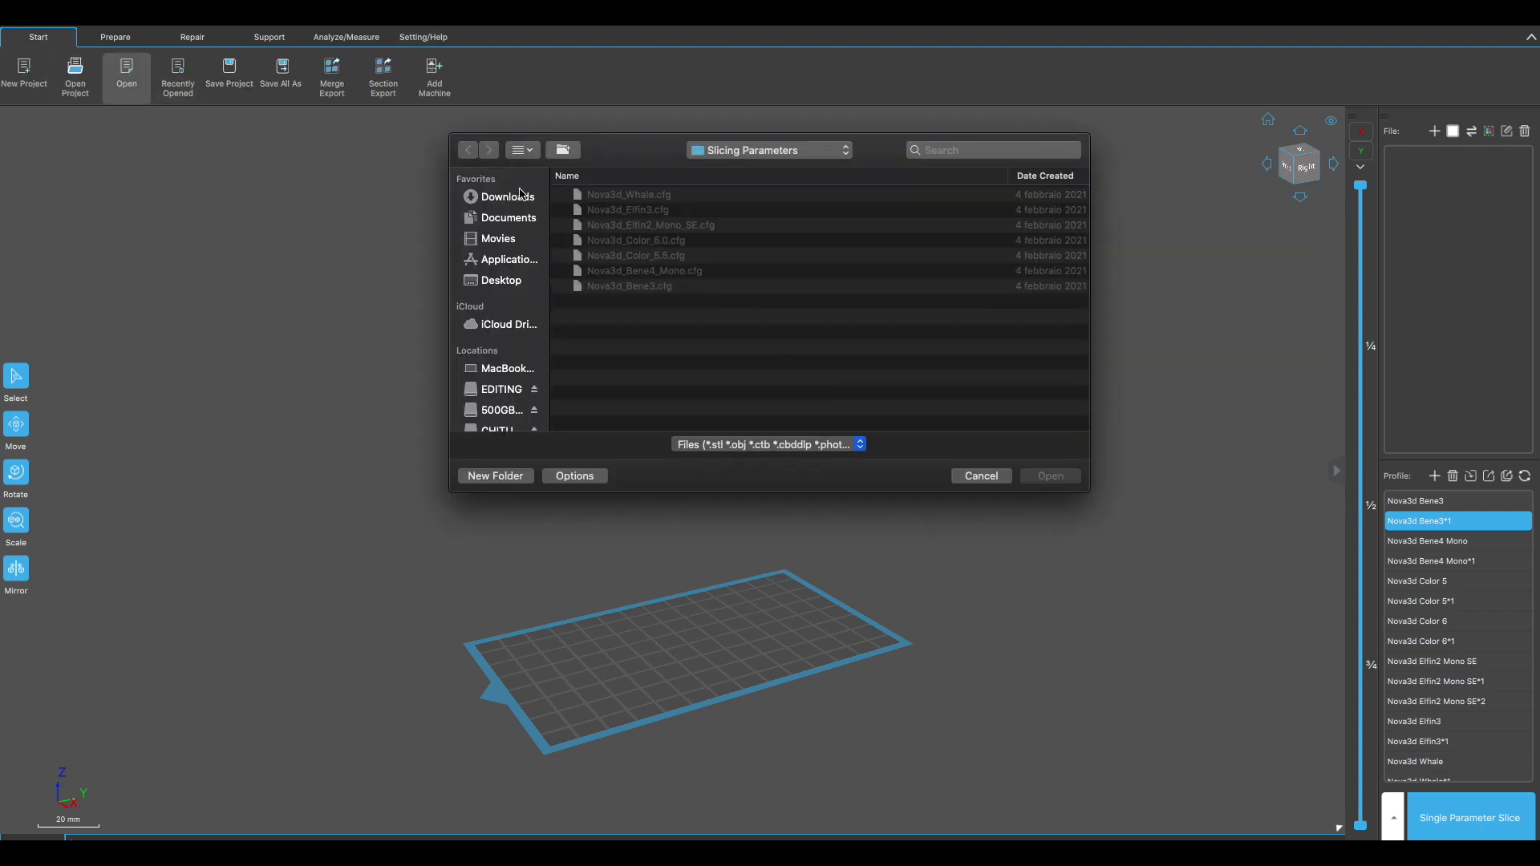
pyautogui.click(513, 197)
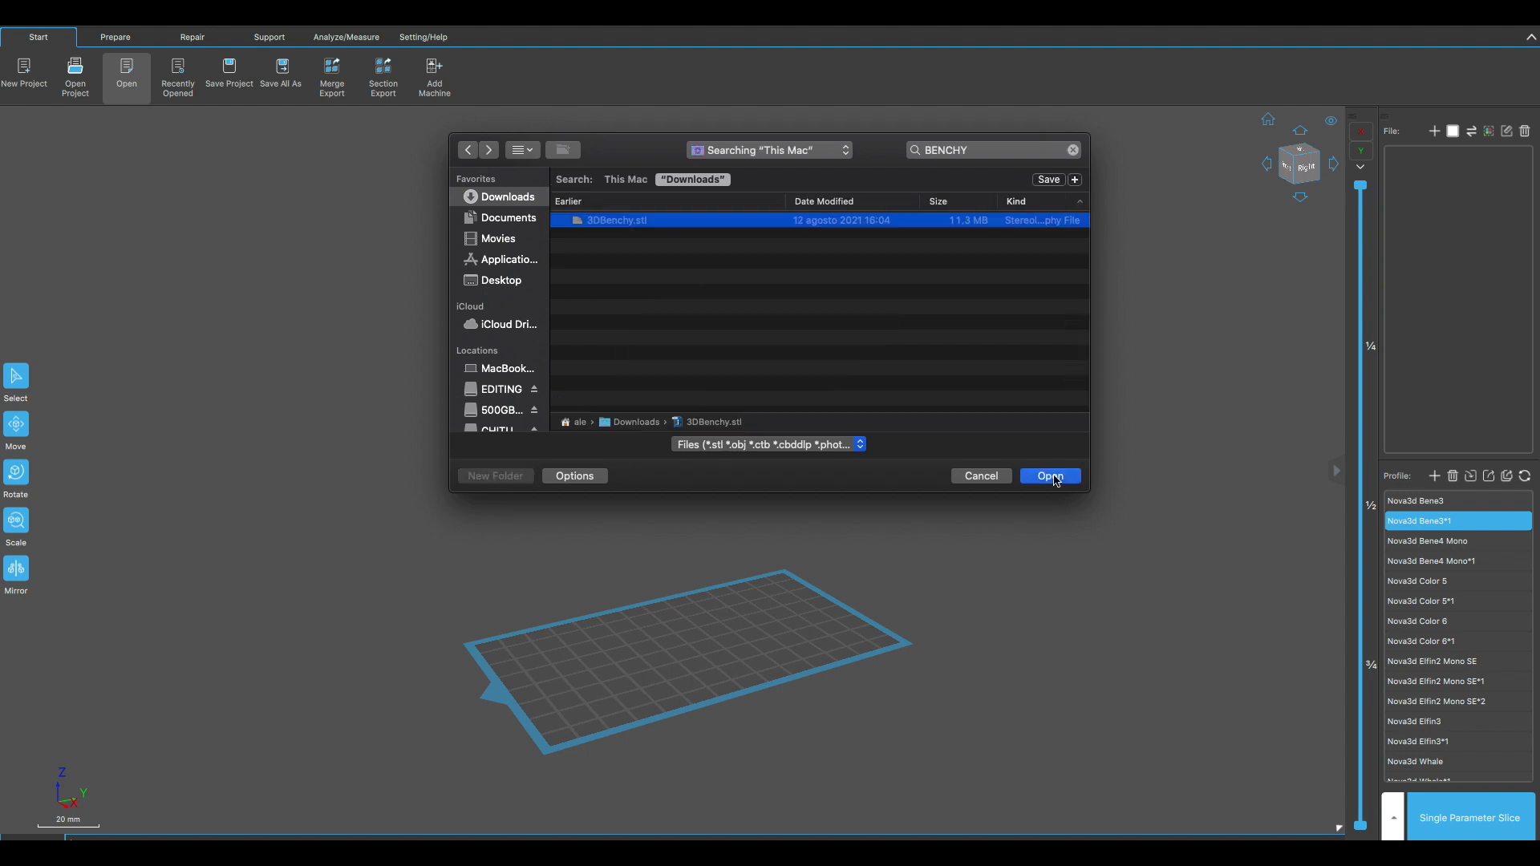
pyautogui.press('Return')
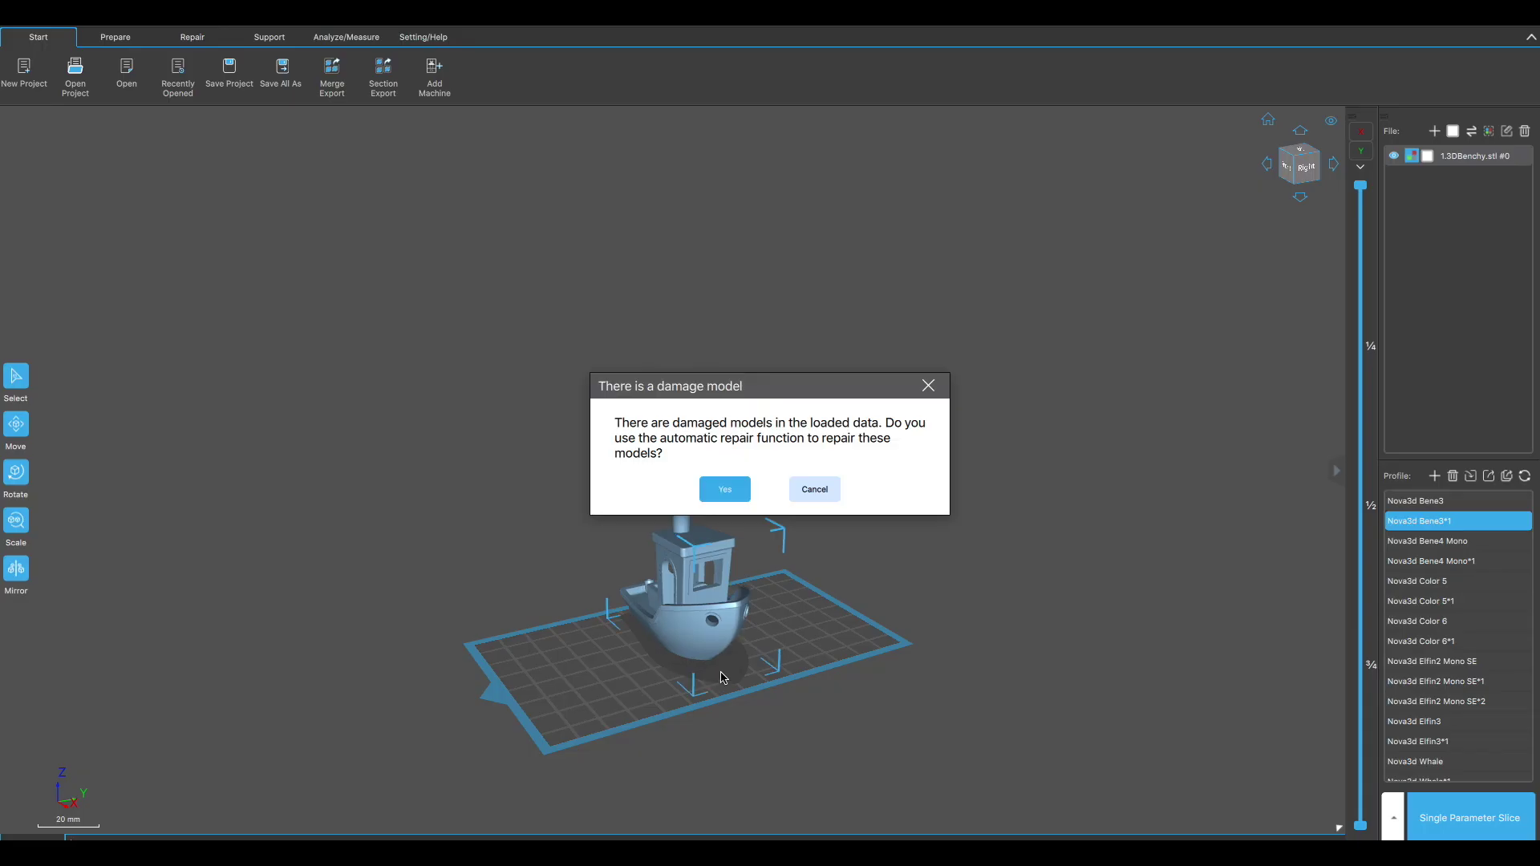
pyautogui.click(722, 488)
# Switch to the Right view of the boat.
pyautogui.press('r')
pyautogui.press('Escape')
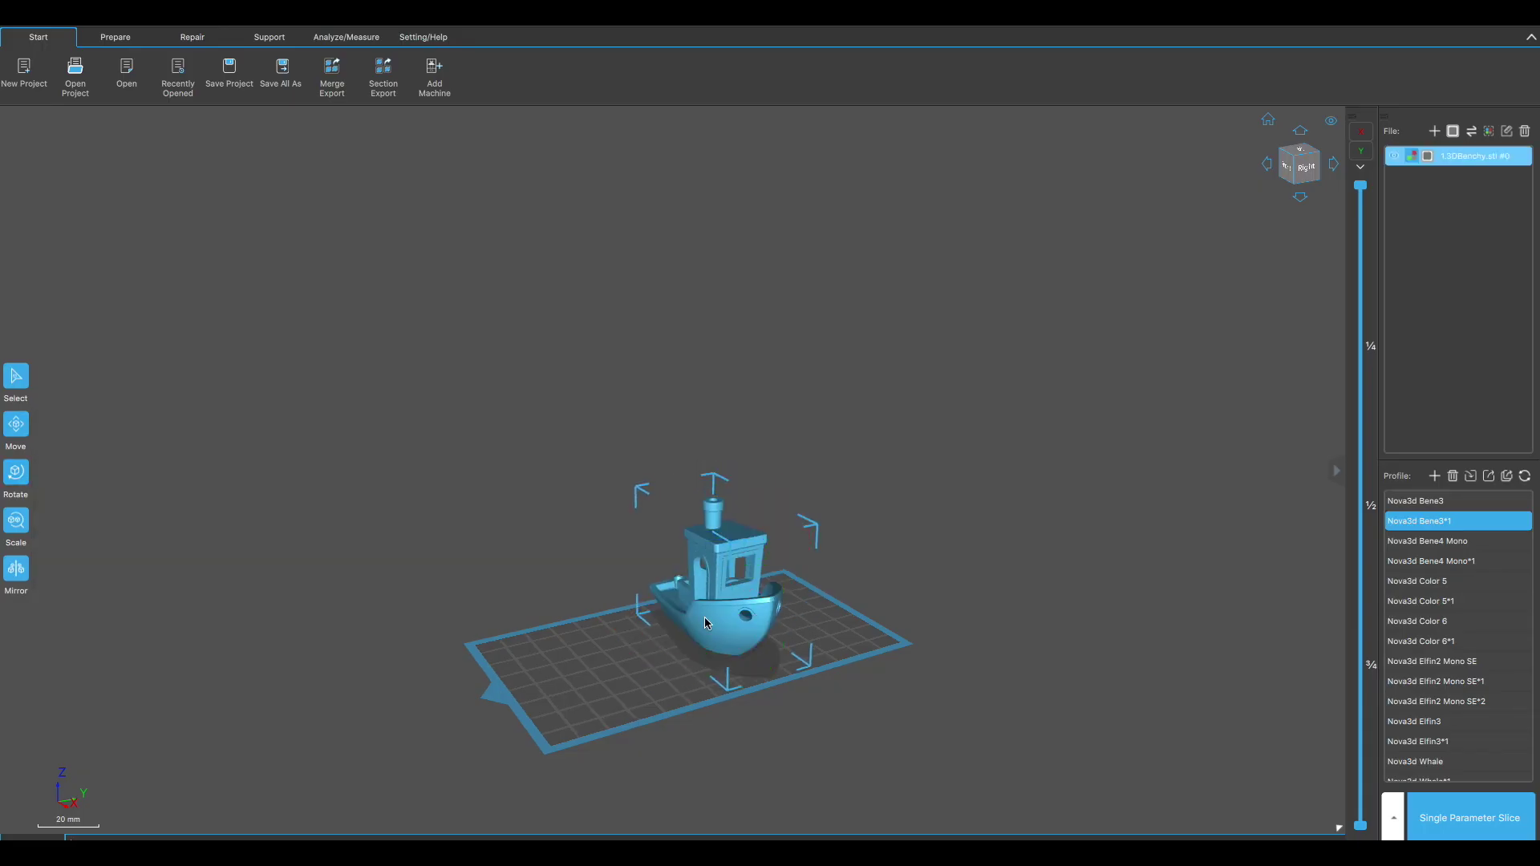
pyautogui.click(15, 473)
pyautogui.press('Escape')
pyautogui.press('3')
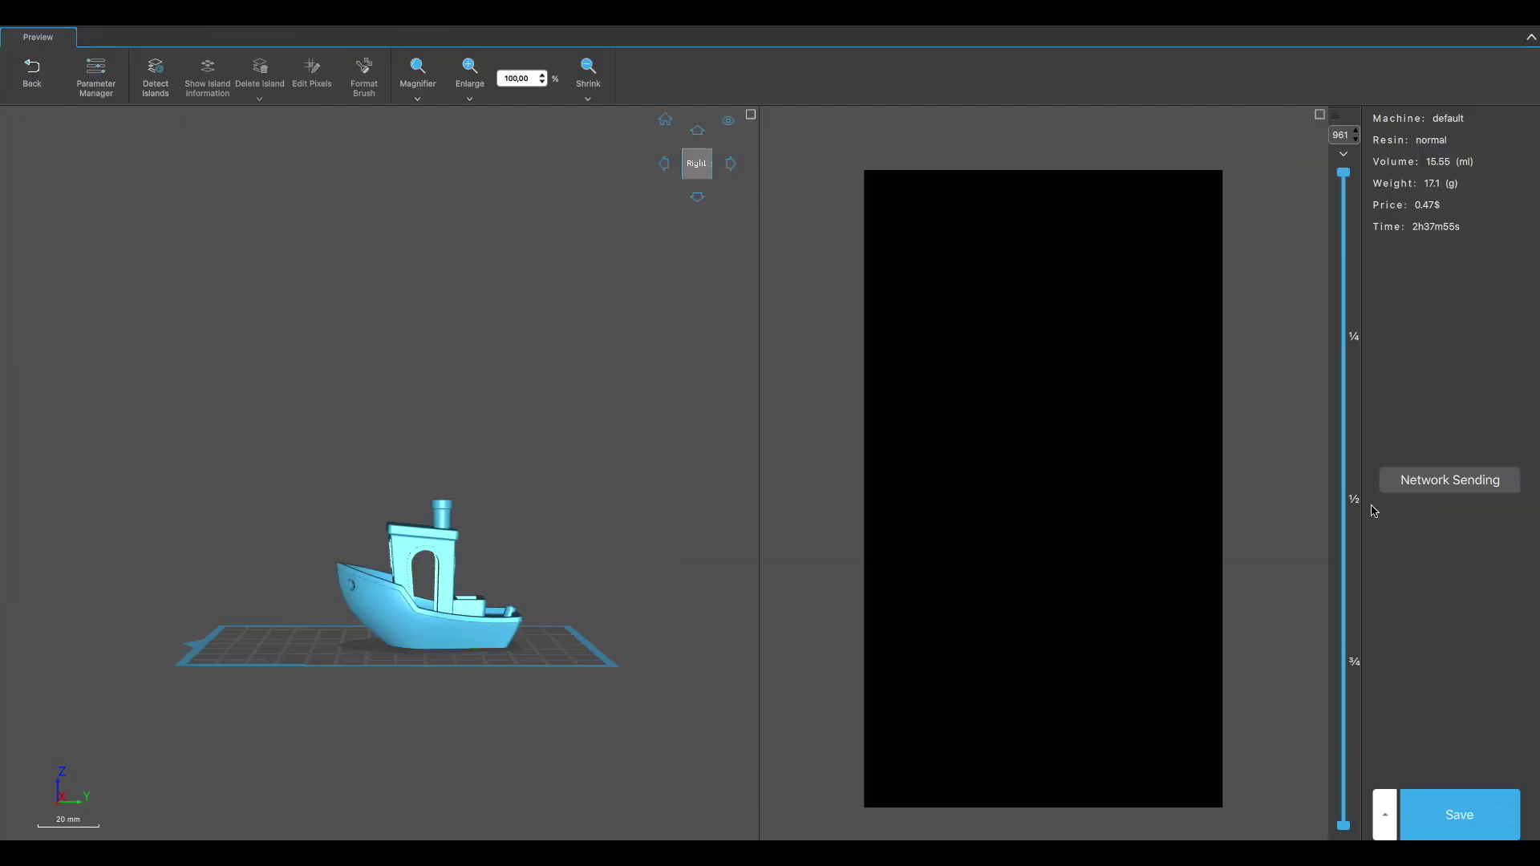
# Save the sliced boat as 3DBenchy_2021_1013_1447 in Downloads with NOVA3D(*.mono_cws_not_approved) format.
pyautogui.click(1479, 826)
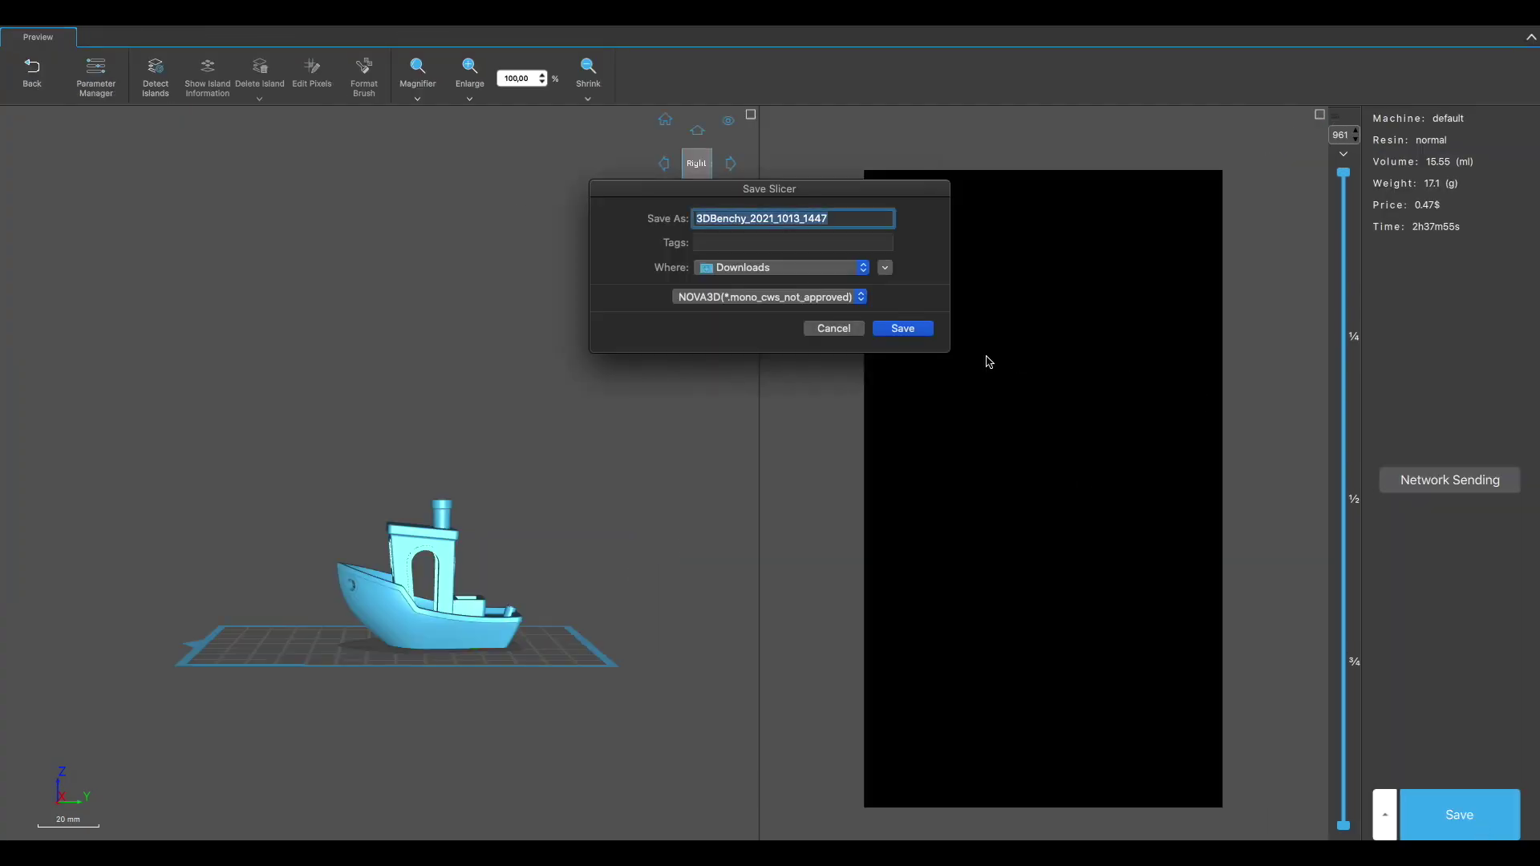
pyautogui.click(787, 304)
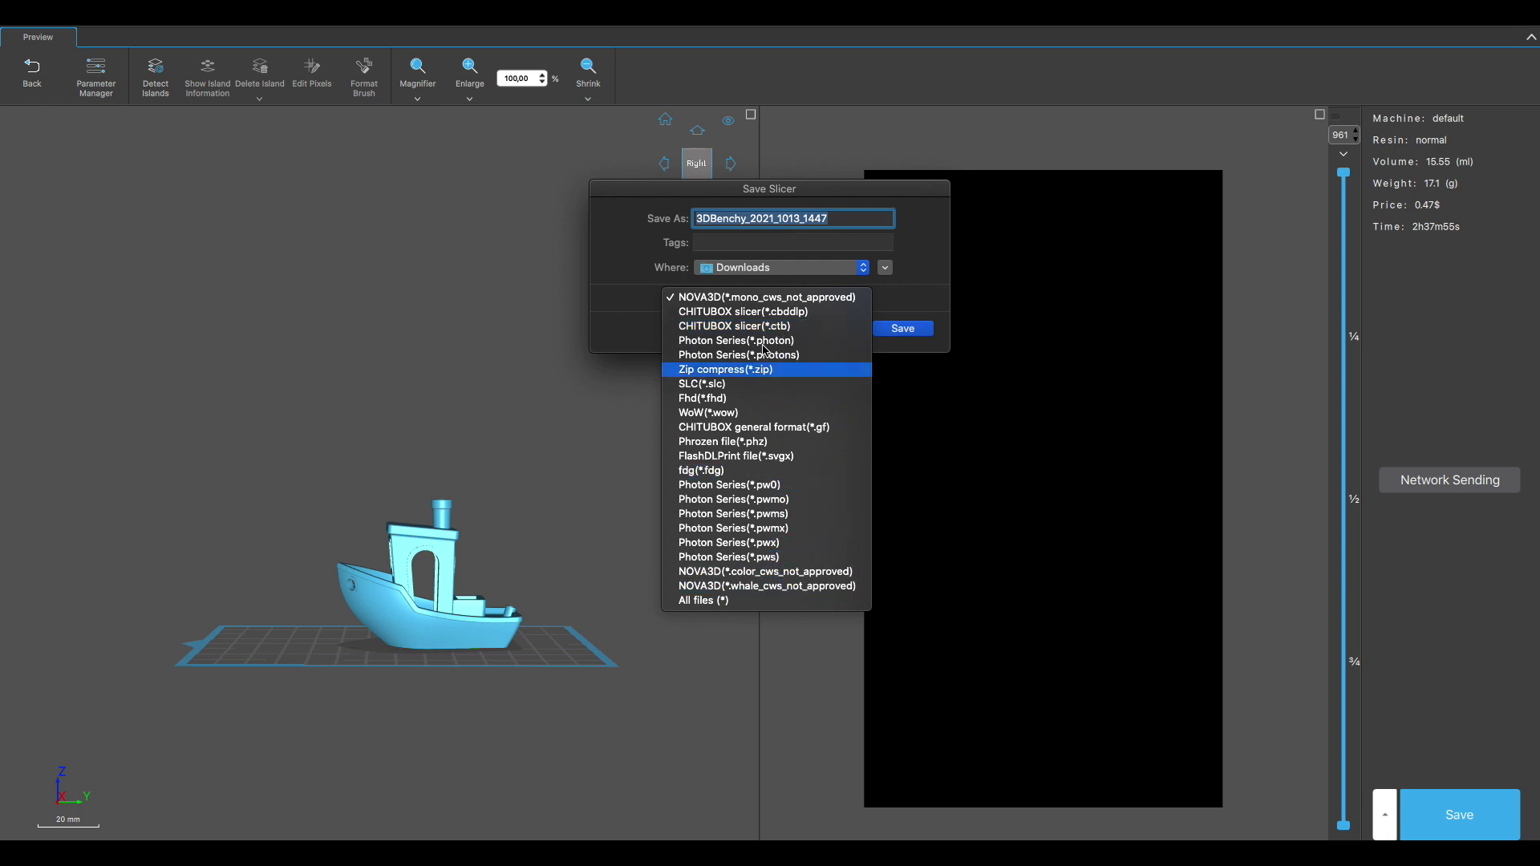
pyautogui.click(755, 298)
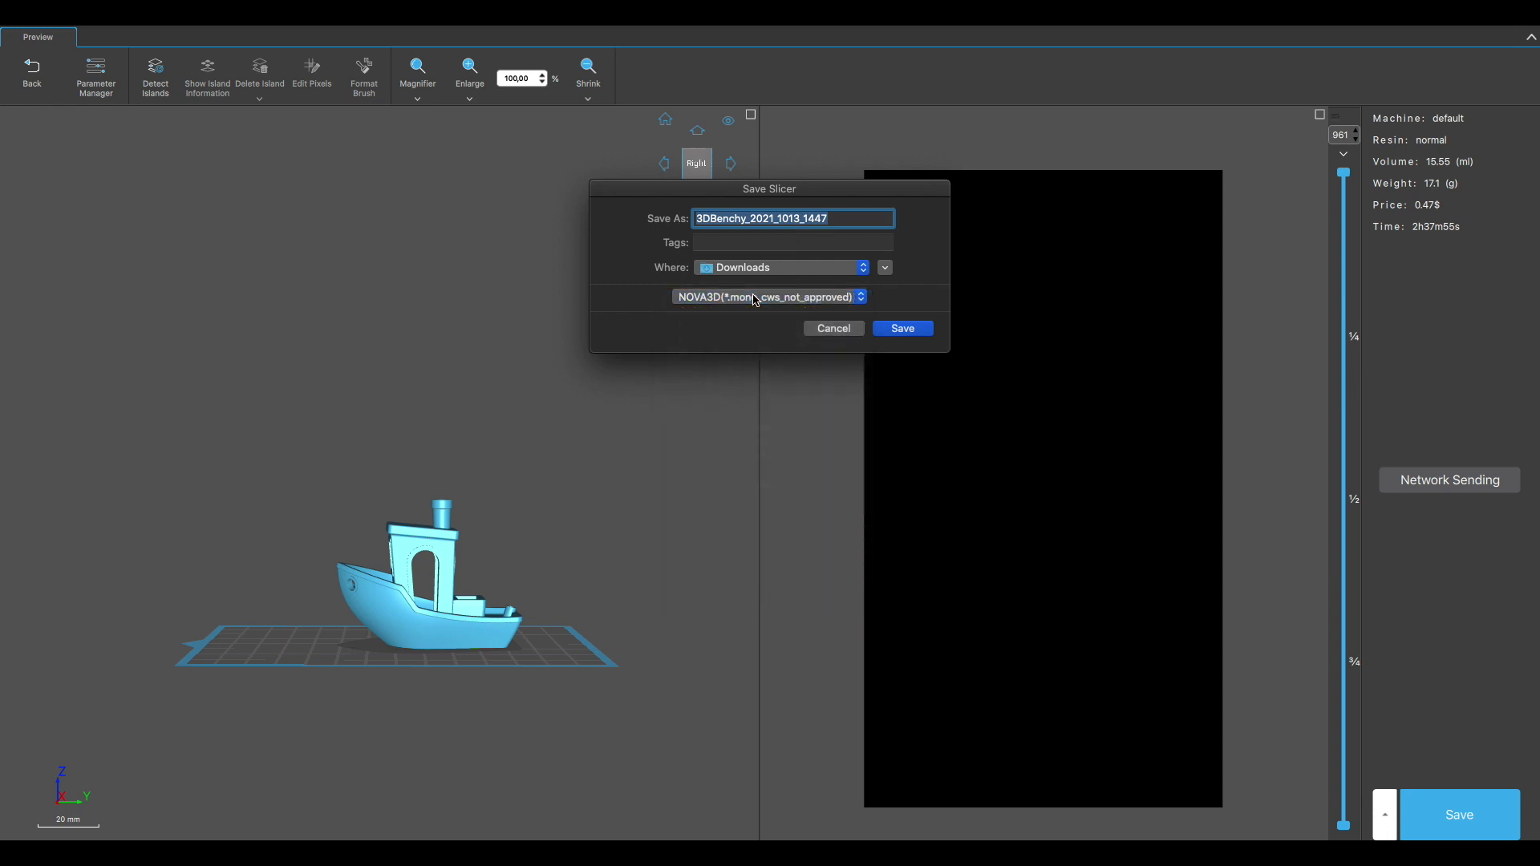
pyautogui.click(896, 328)
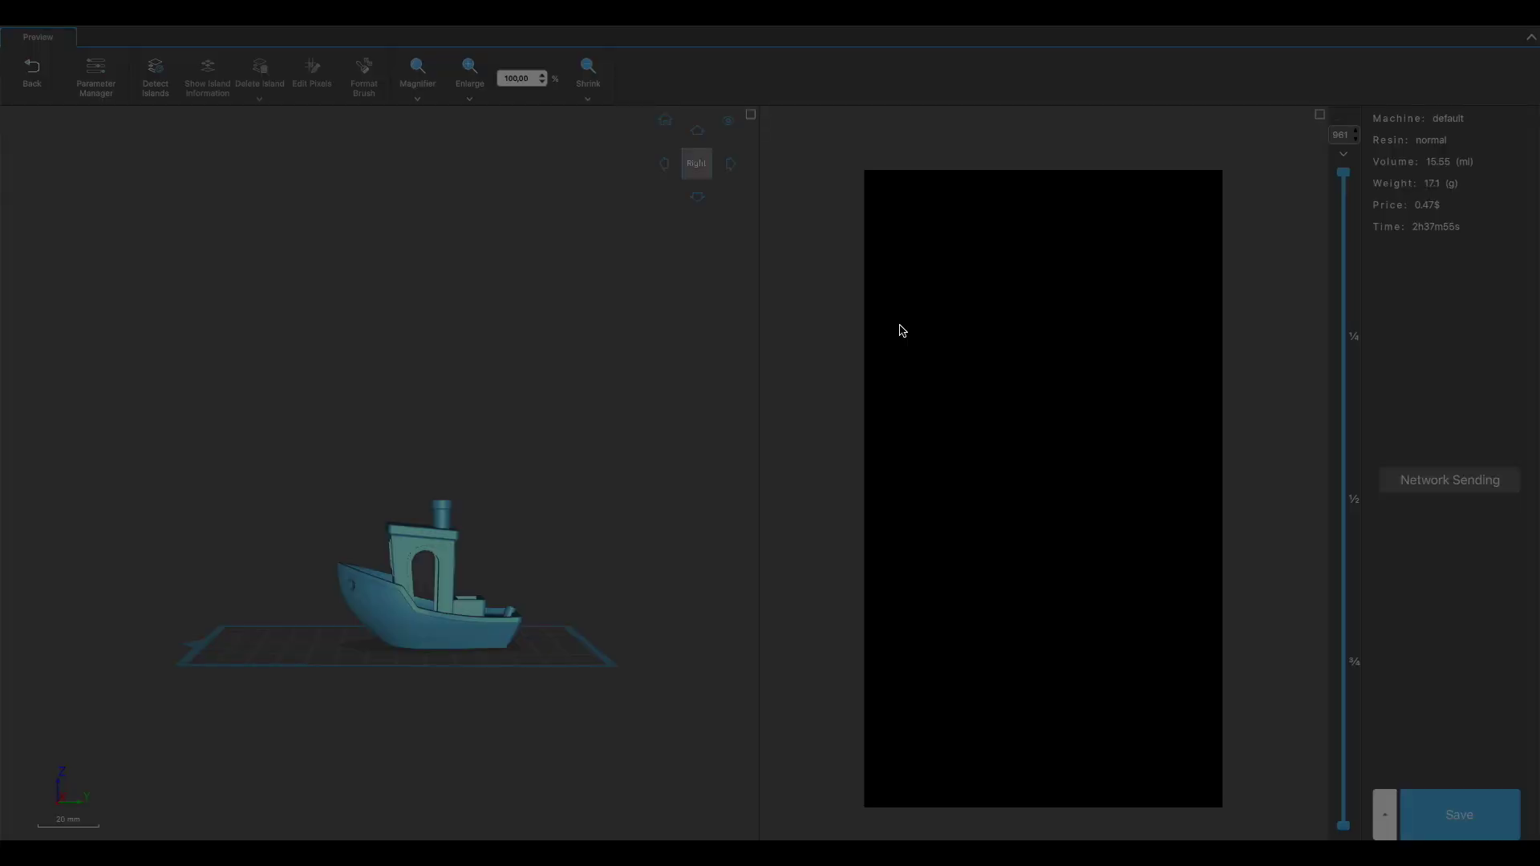